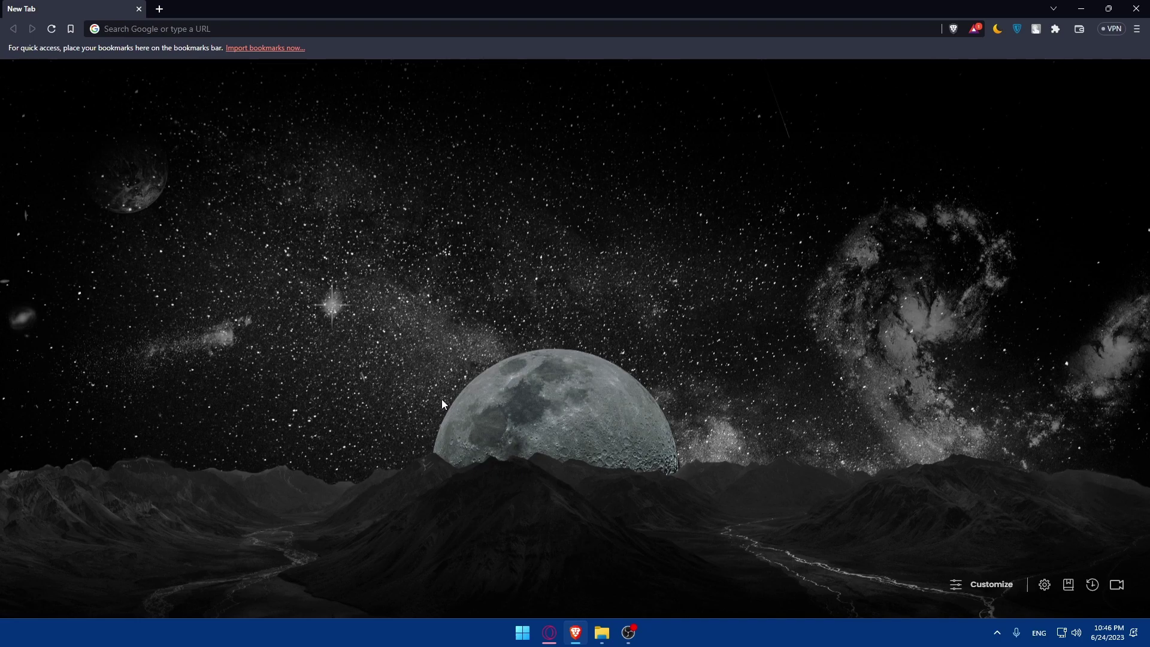
Step: Go to weebly.com to load the site's overview dashboard
left_click(237, 33)
type("we")
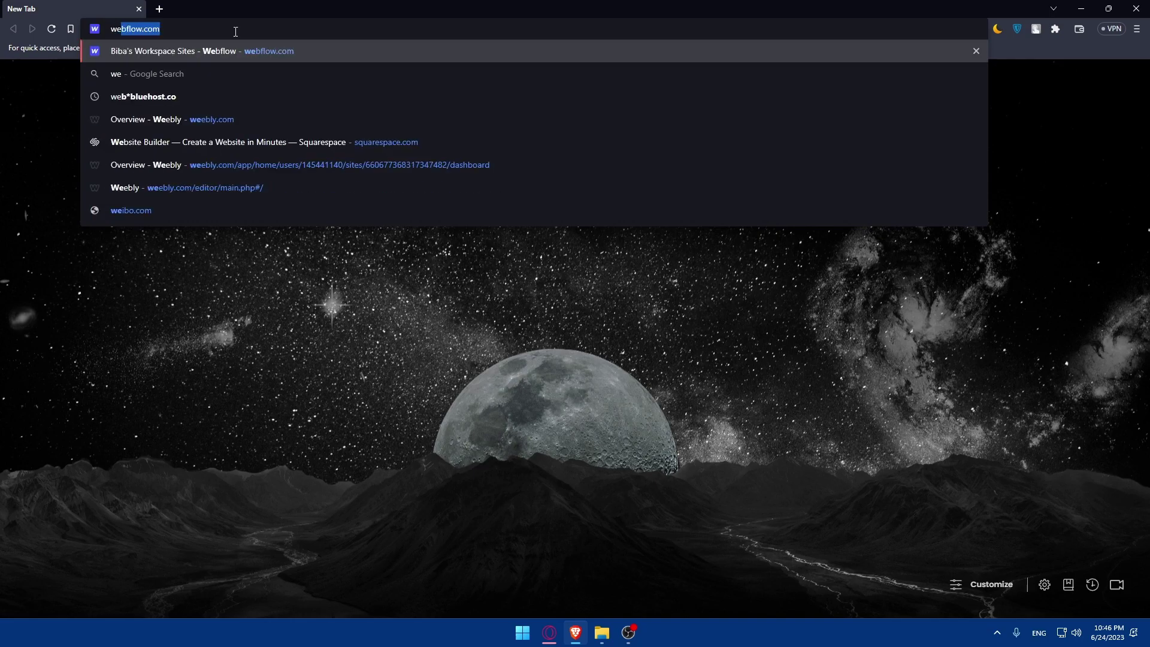
type("ebl")
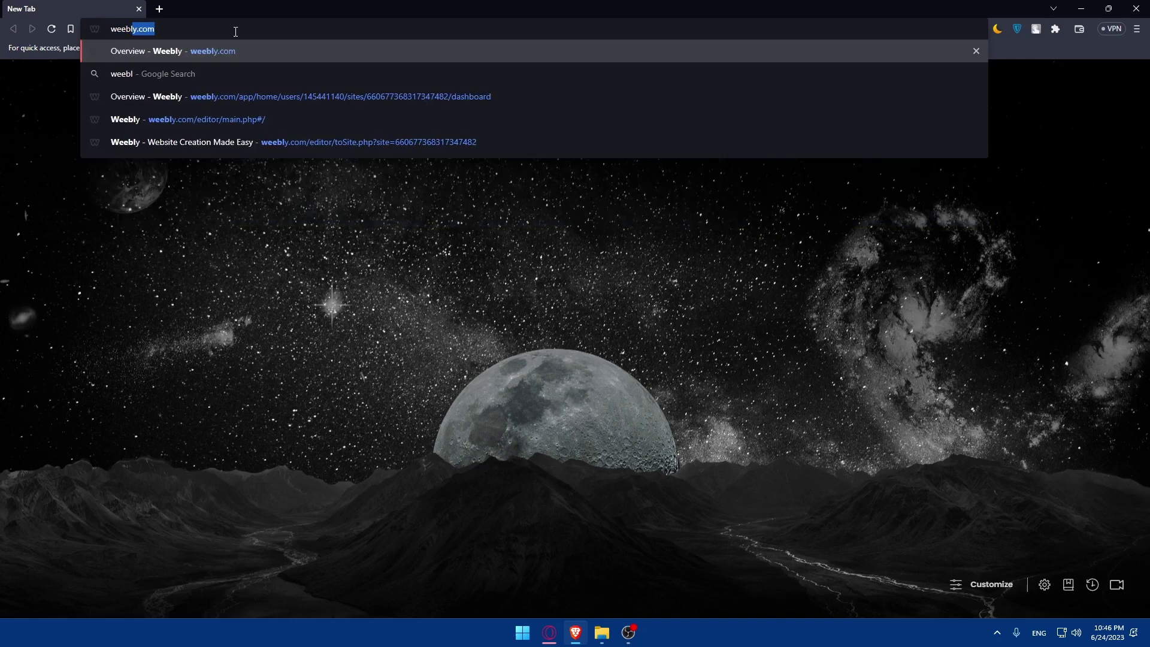
type("y.co")
key("Return")
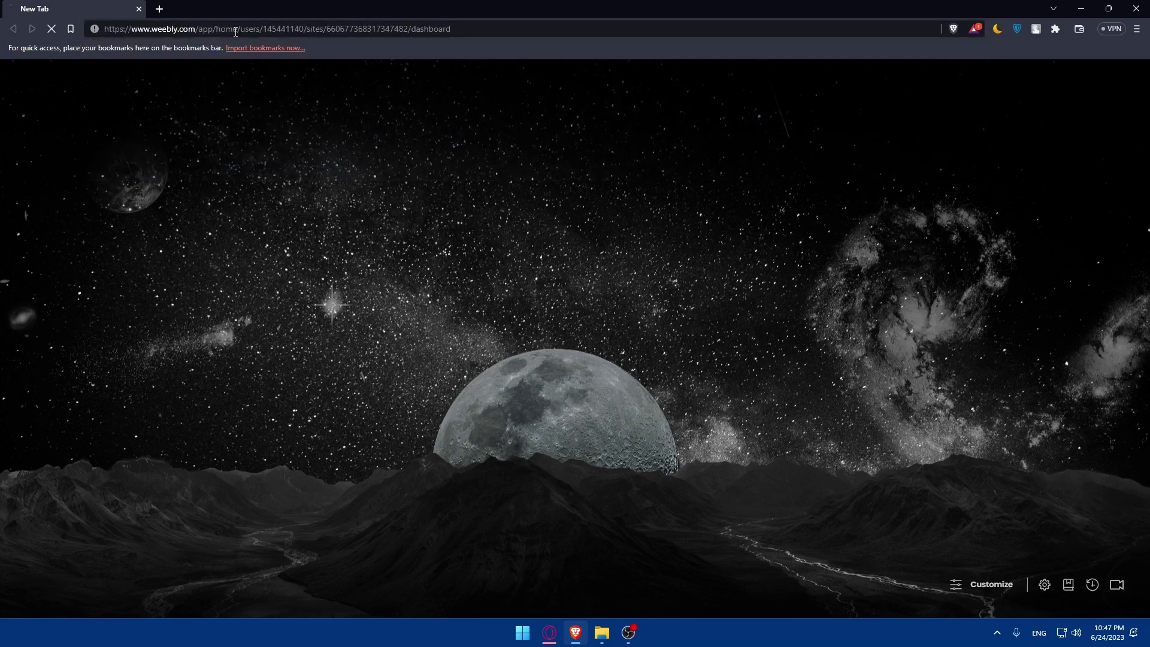
left_click(236, 31)
mouse_move(207, 29)
left_mouse_down()
mouse_move(477, 28)
mouse_move(208, 30)
mouse_move(197, 40)
left_mouse_up()
key("BackSpace")
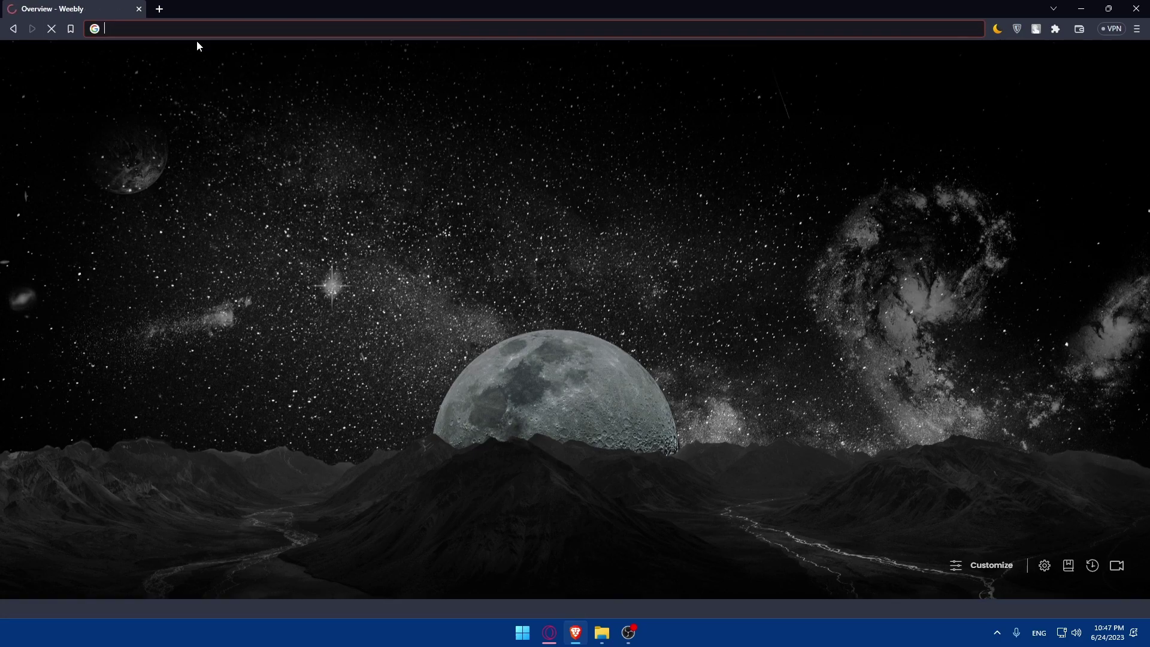
left_click(298, 63)
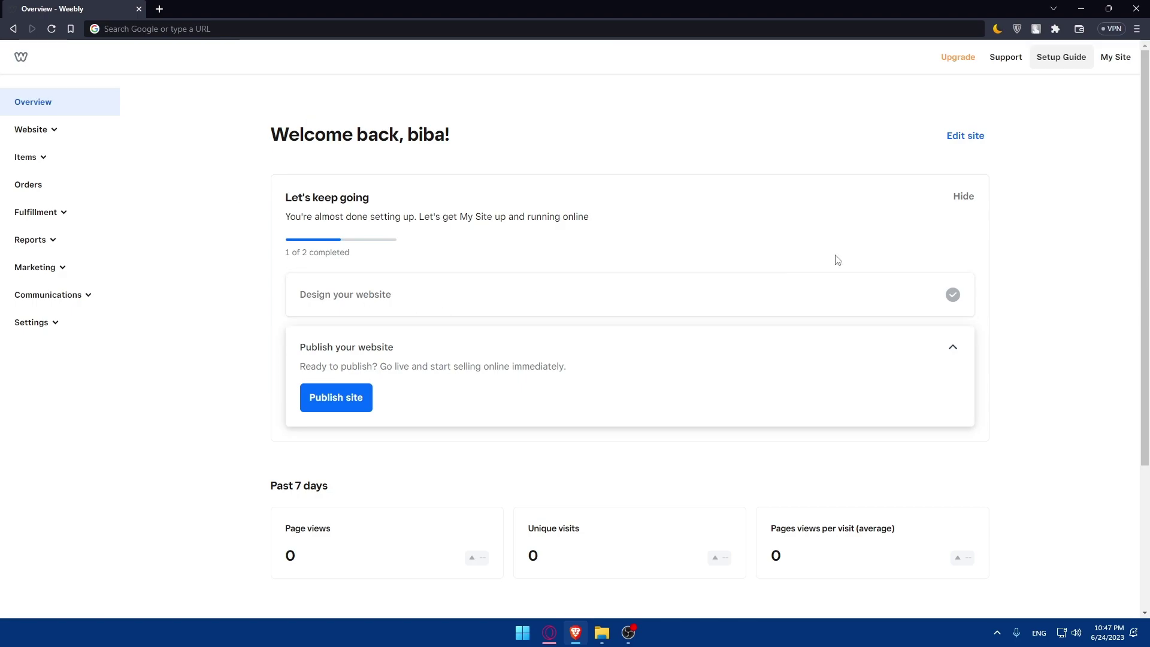
Step: Open the site in the website editor and dismiss the domain name selection
left_click(960, 139)
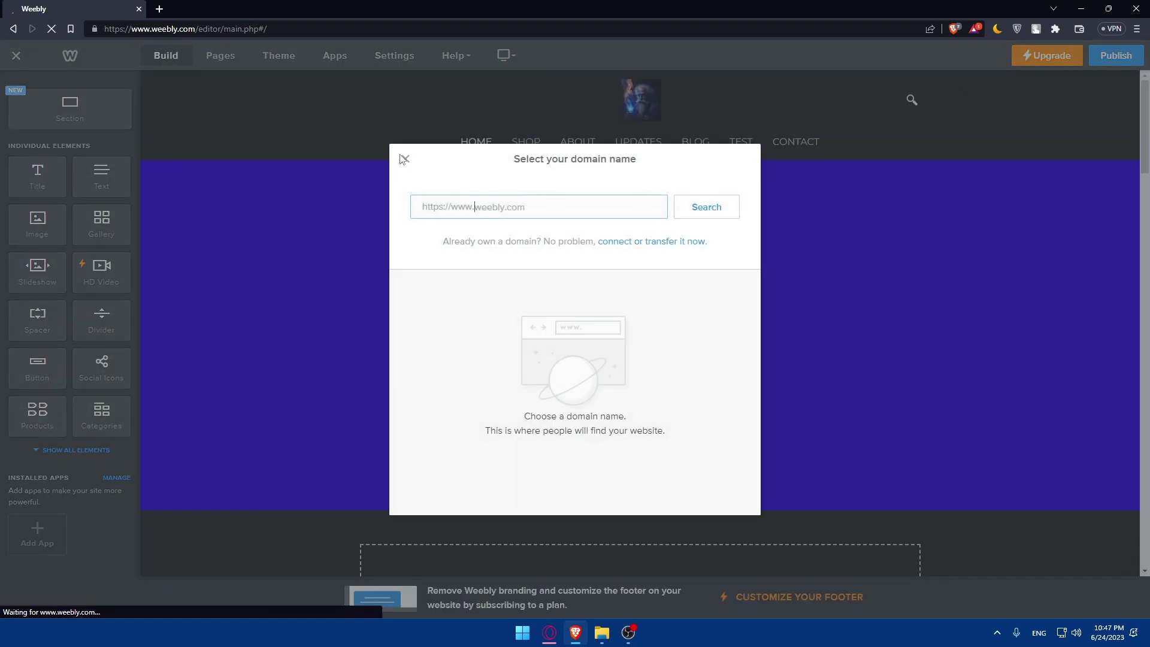
left_click(405, 159)
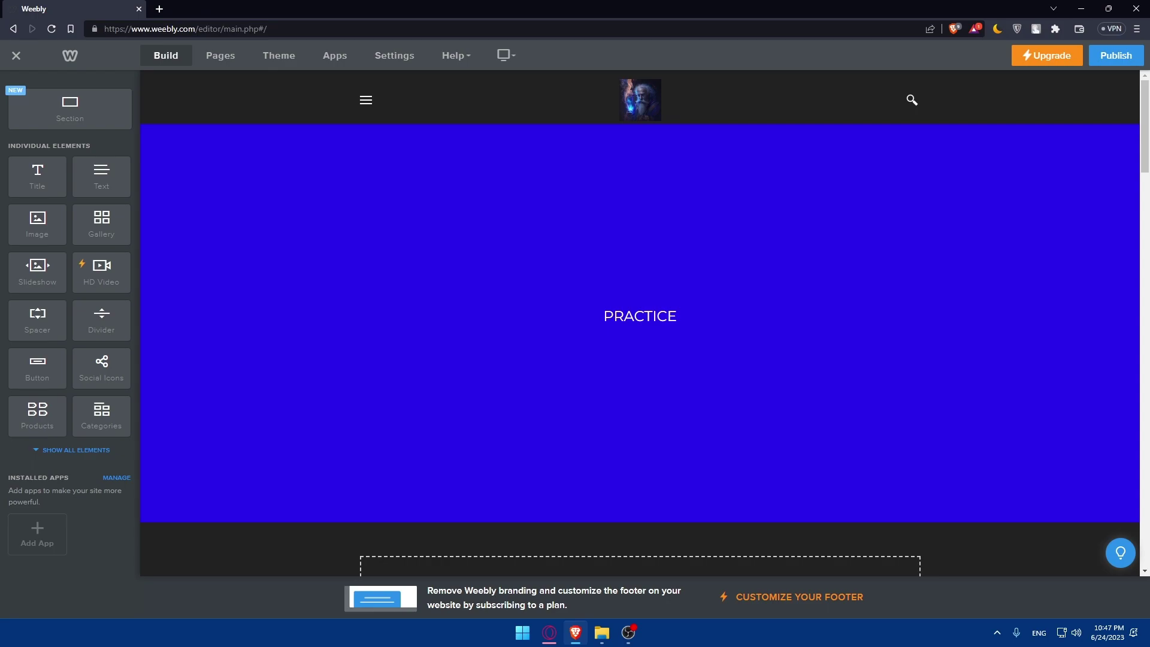
Step: Add a new standard page to the site with the page name "news"
left_click(216, 61)
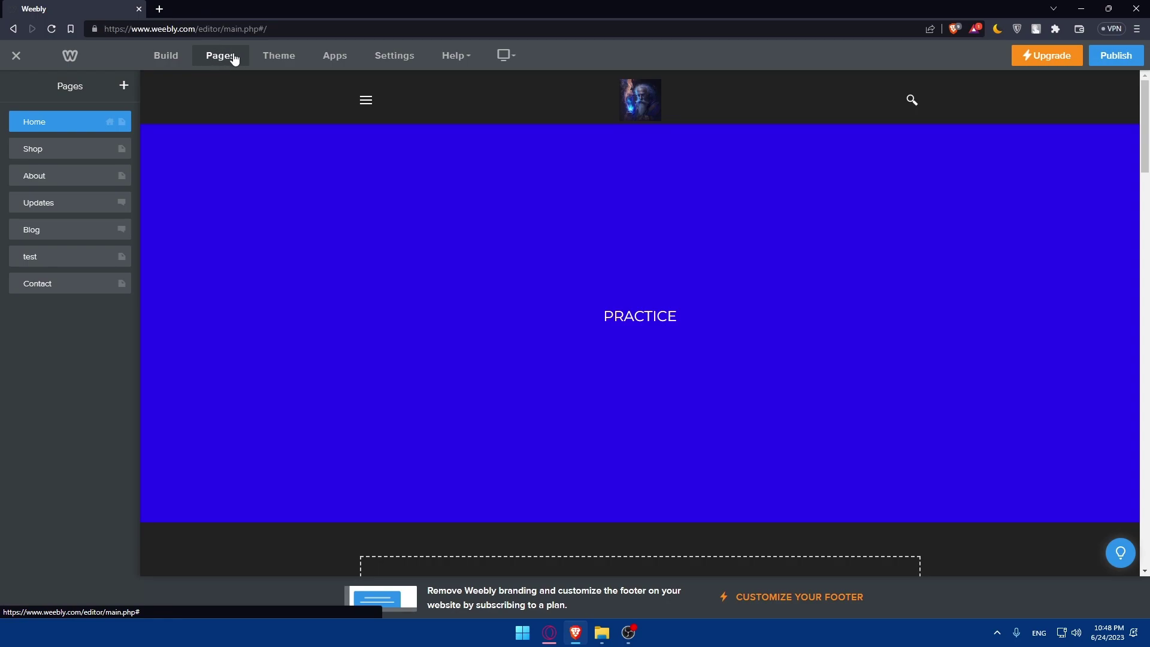
left_click(124, 86)
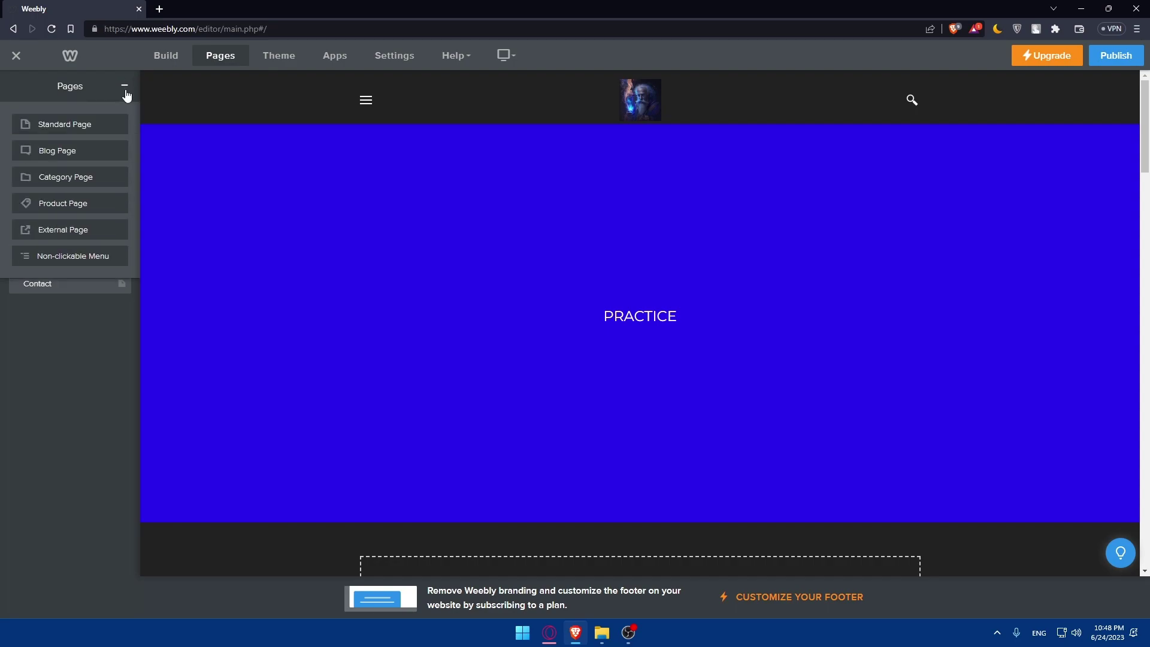
left_click(65, 124)
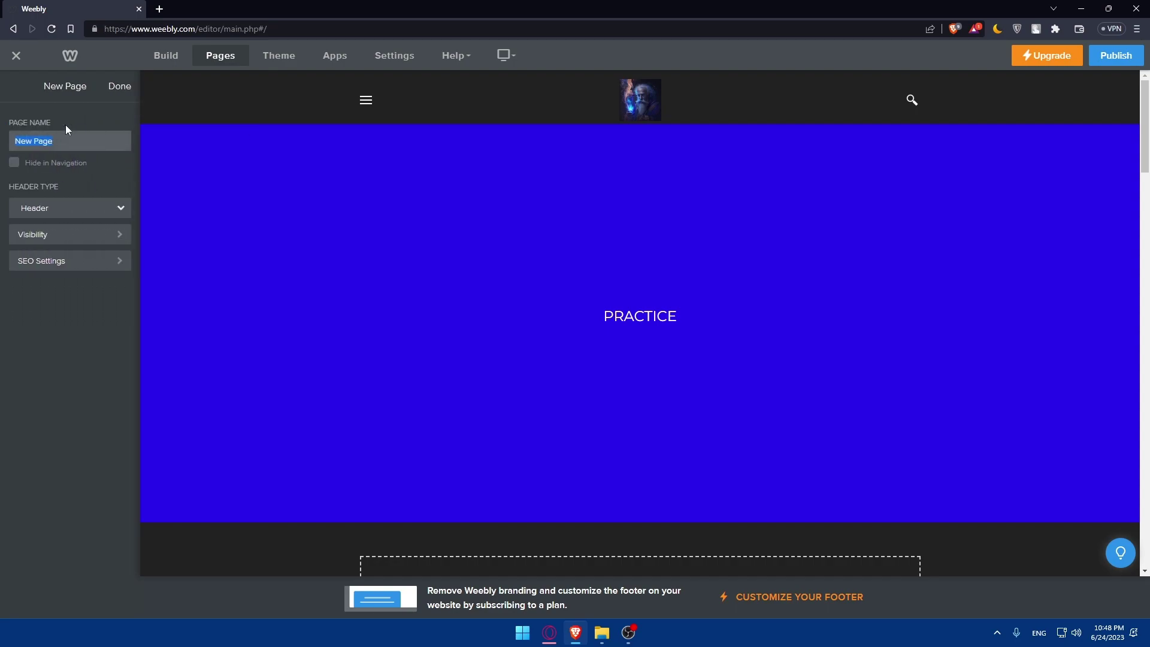
key("BackSpace")
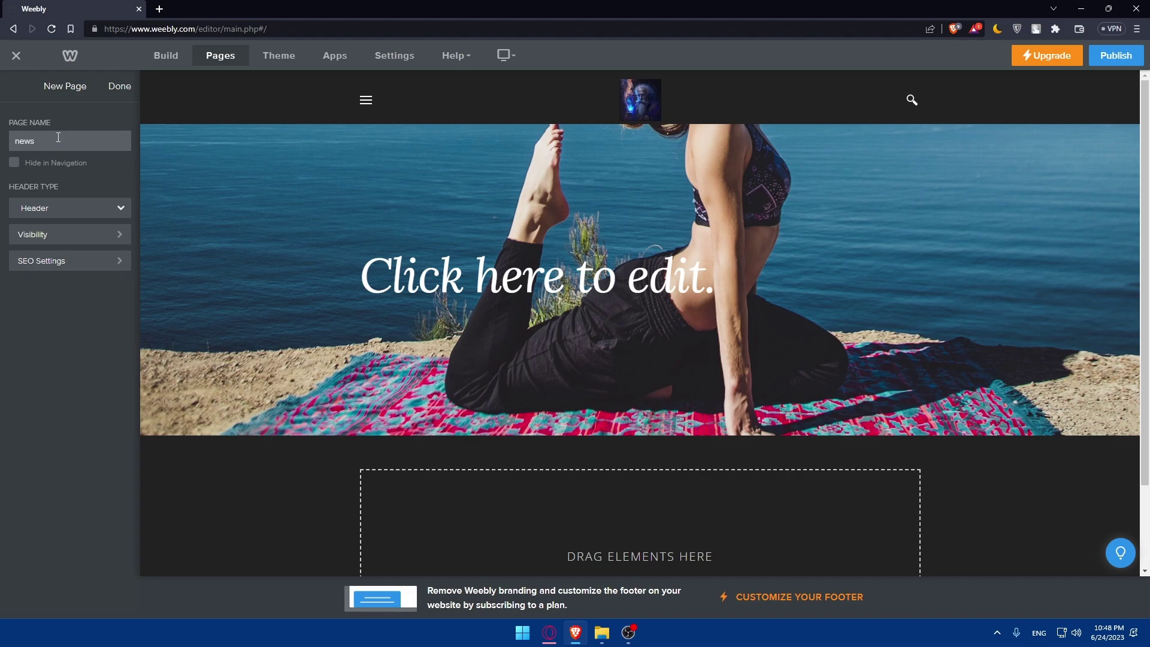
left_click(120, 86)
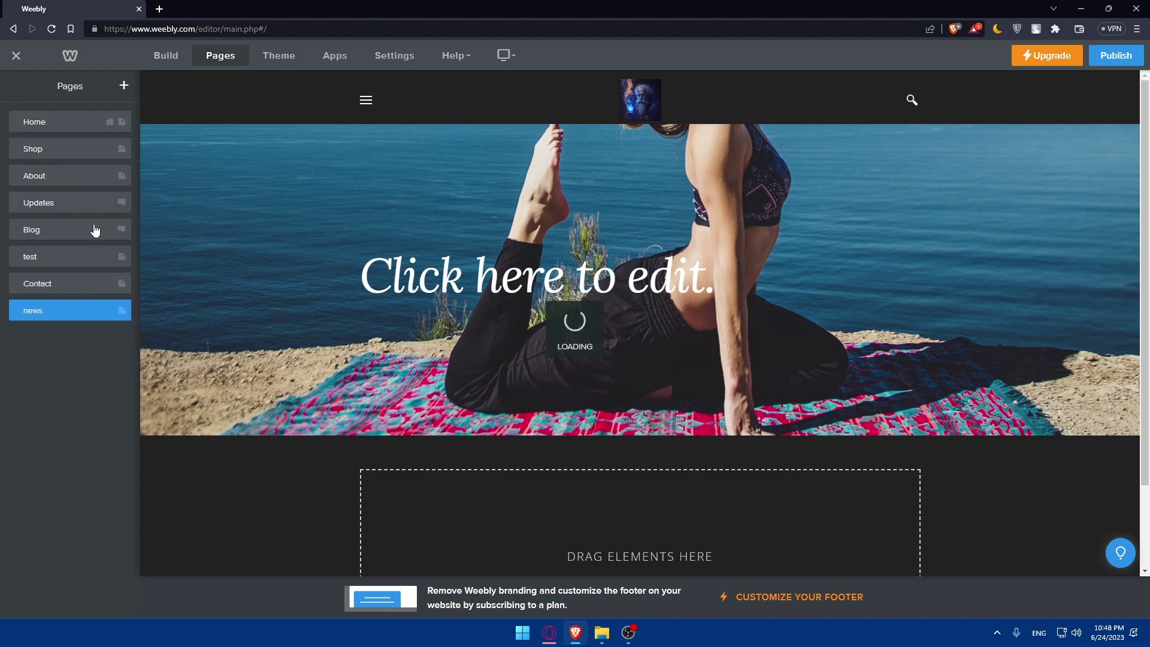
Step: Examine the news page's settings, including its header type, visibility and SEO settings
left_click(60, 312)
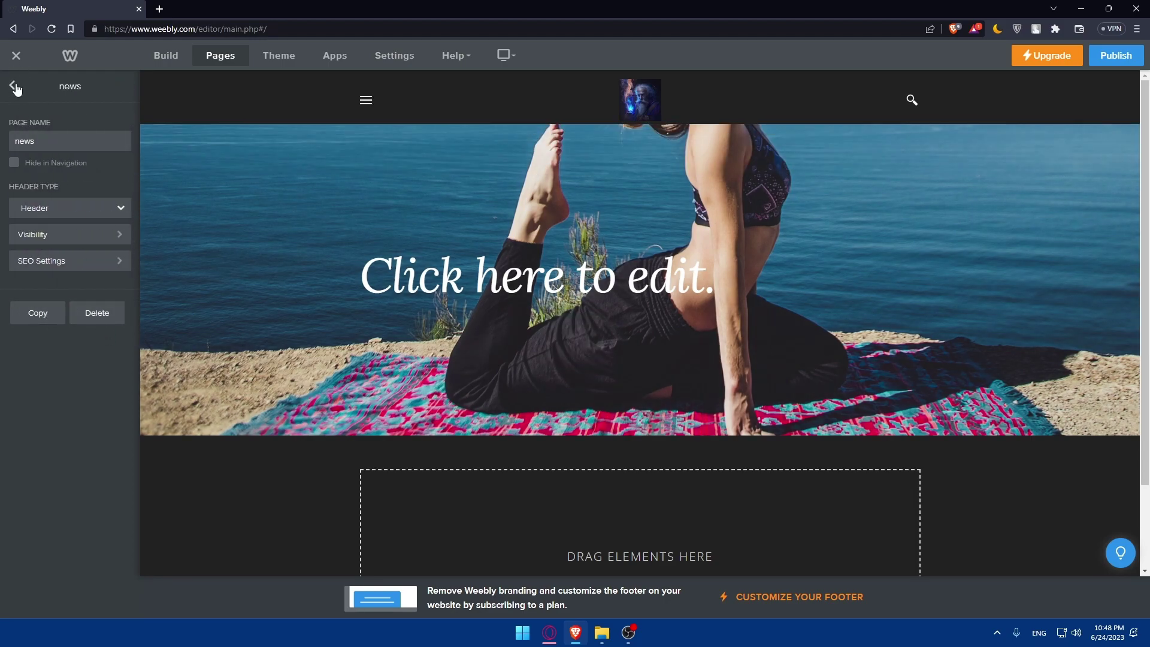
left_click(12, 85)
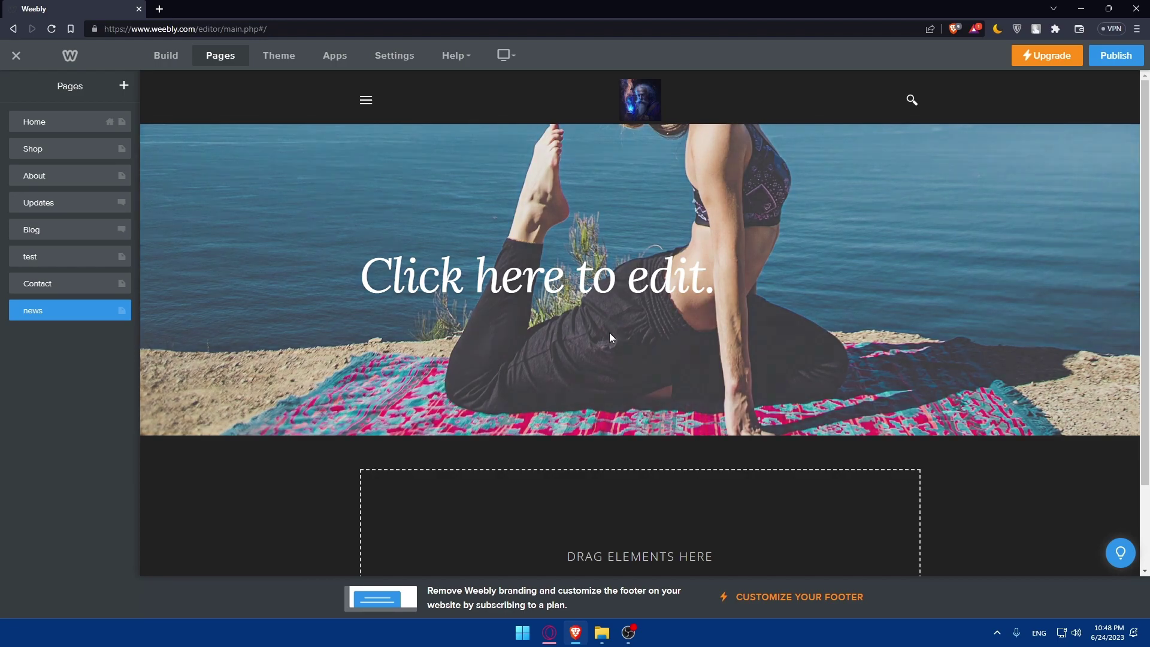
mouse_move(608, 334)
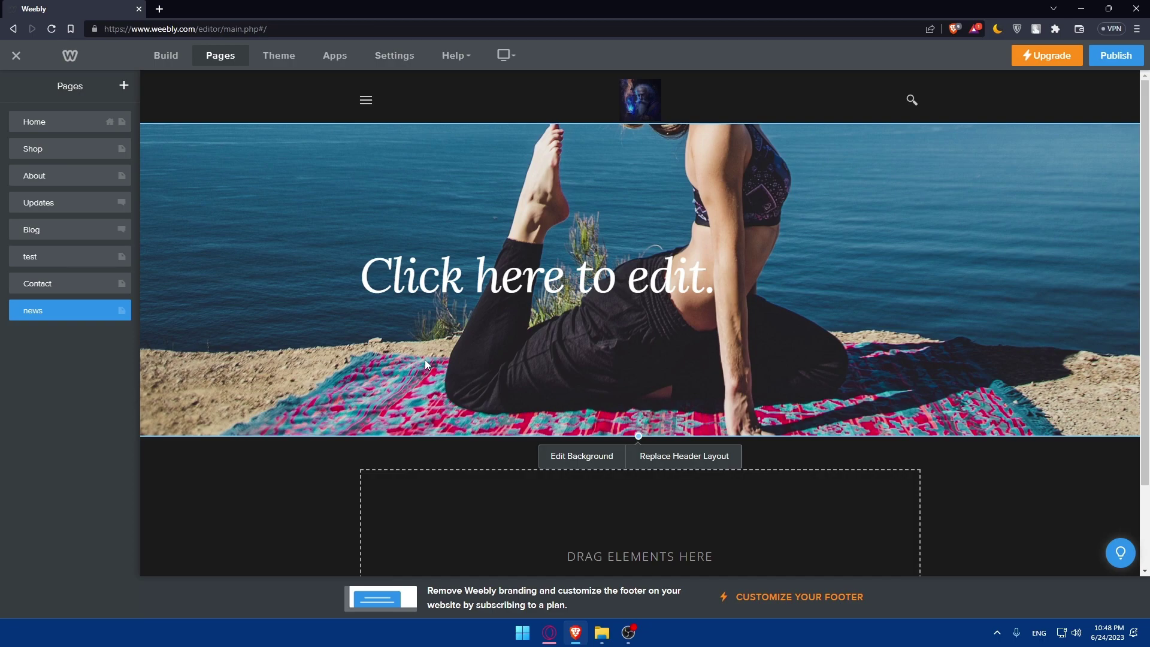
left_click(119, 316)
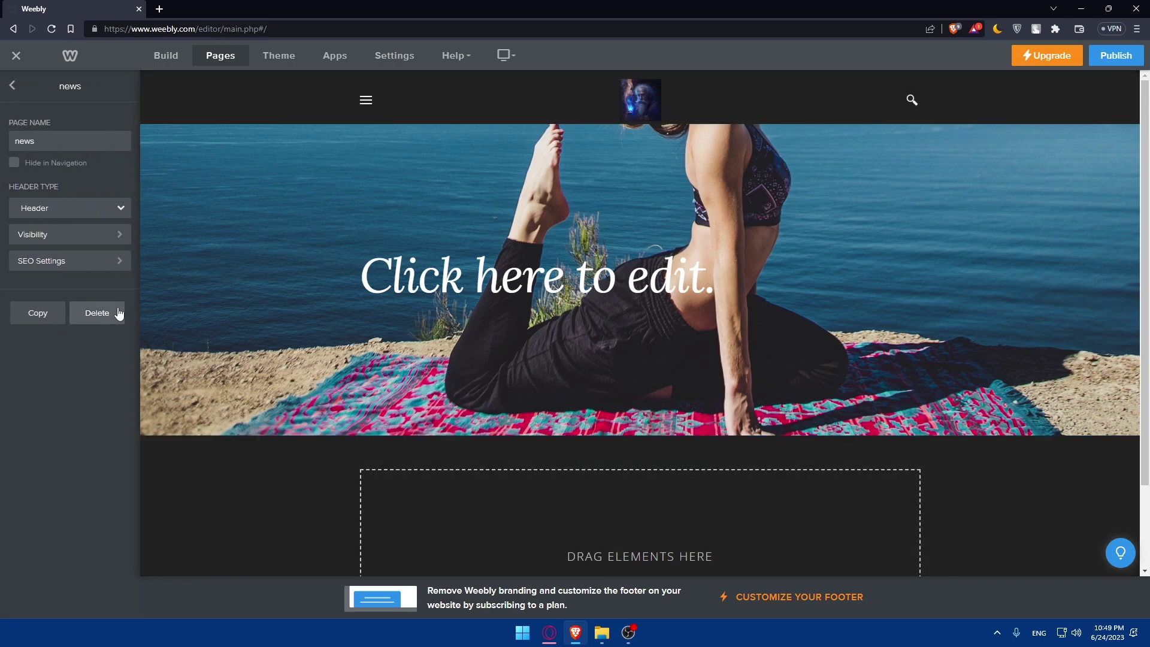
left_click(13, 86)
left_click(14, 310)
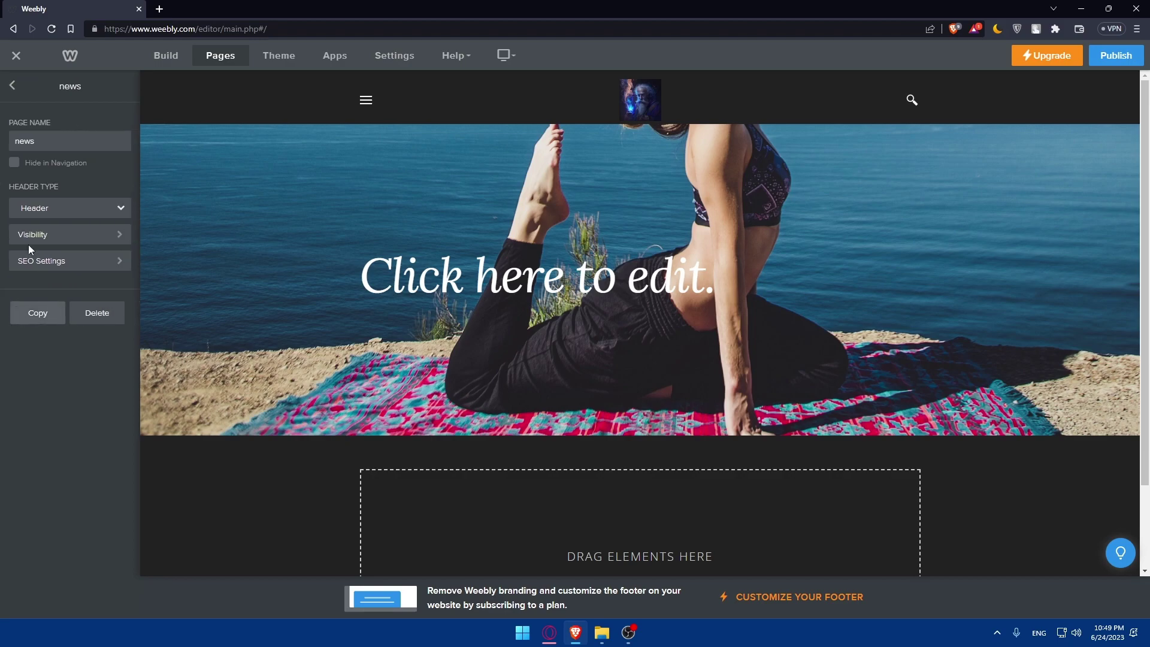
left_click(87, 215)
left_click(84, 209)
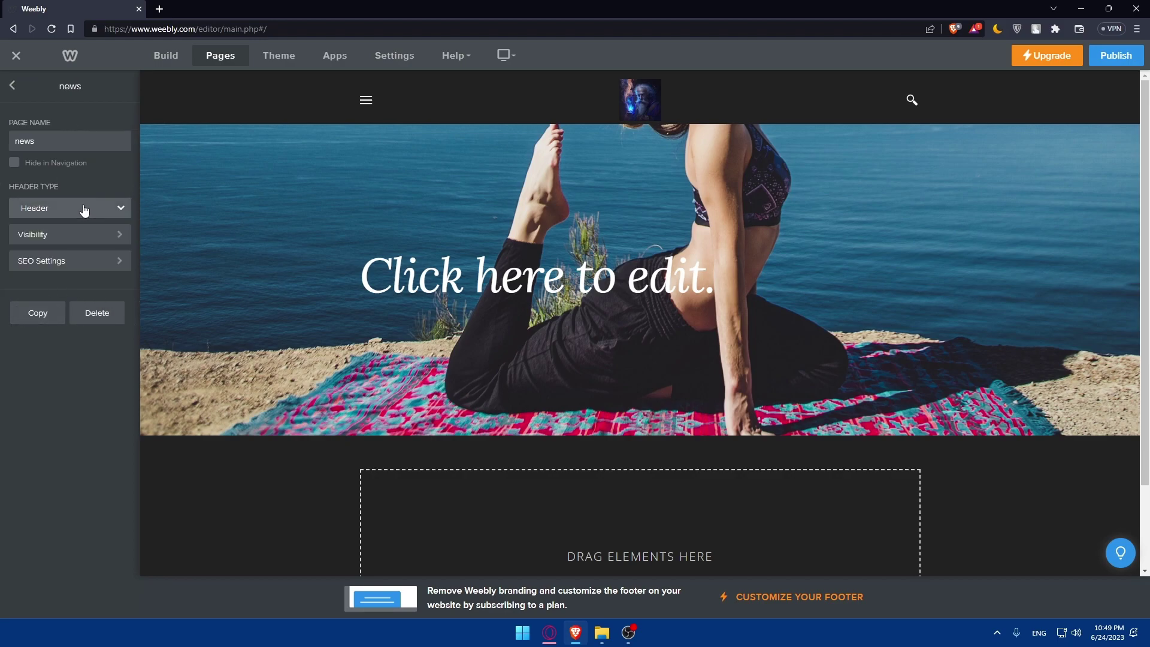
left_click(87, 233)
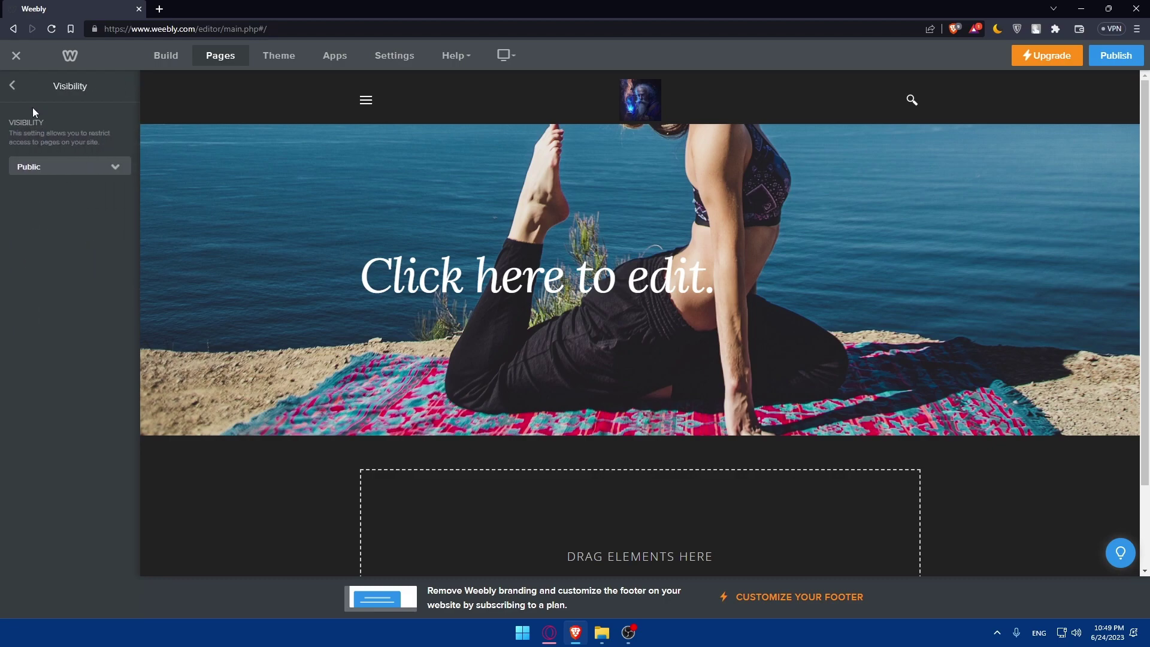
left_click(13, 86)
left_click(89, 264)
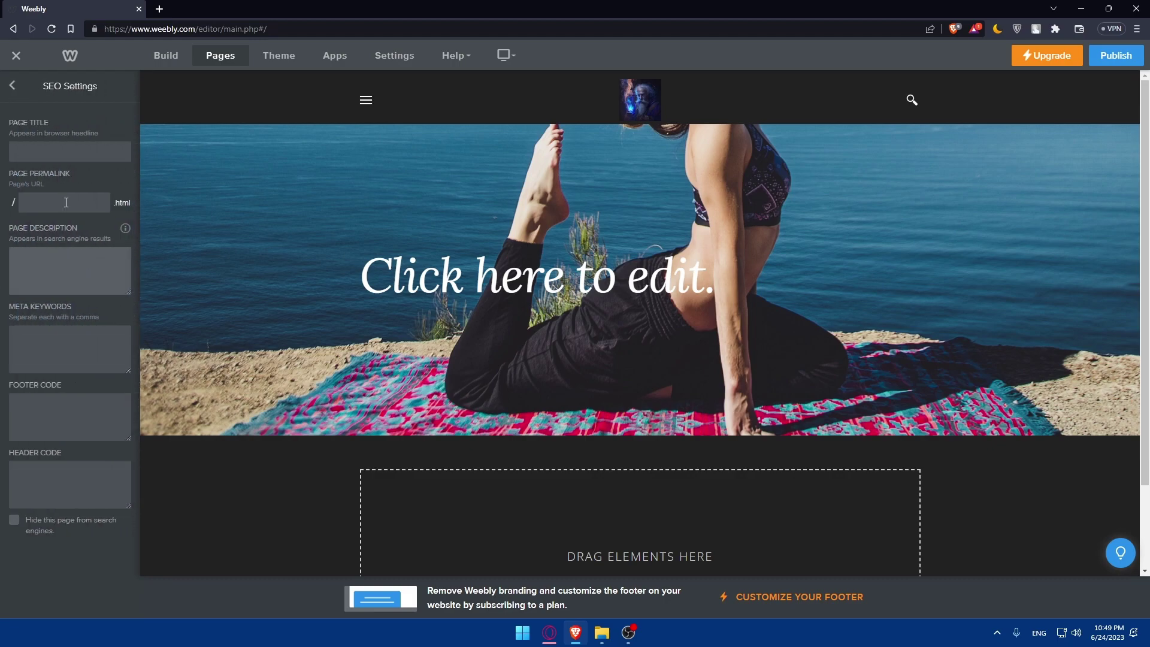
left_click(12, 85)
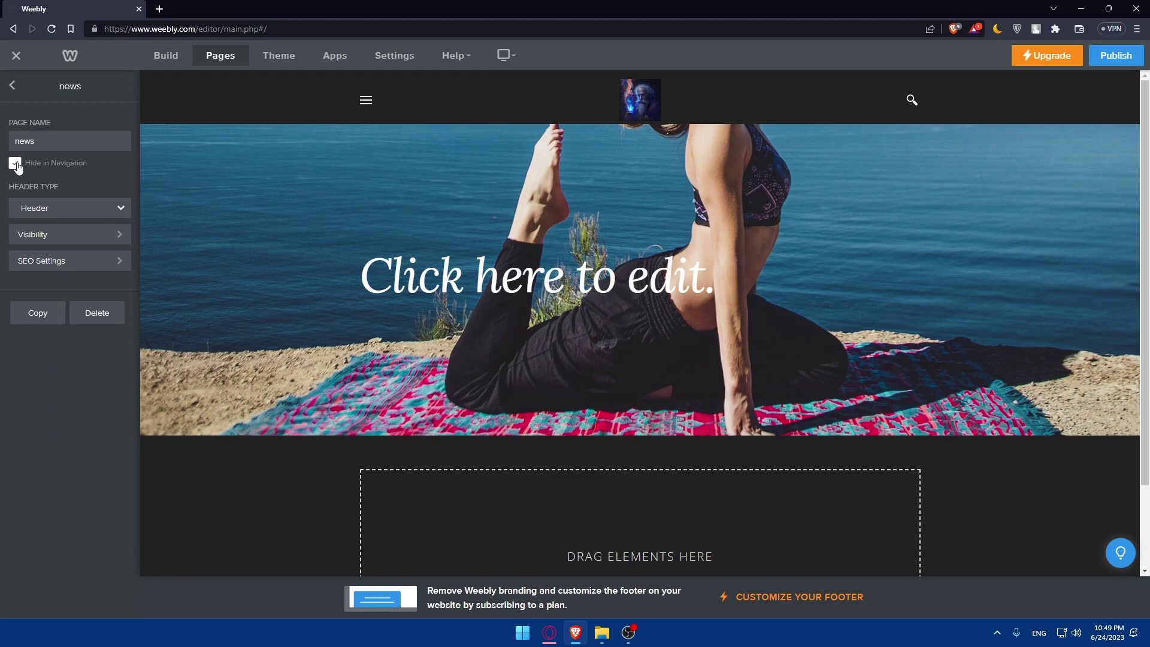
left_click(13, 85)
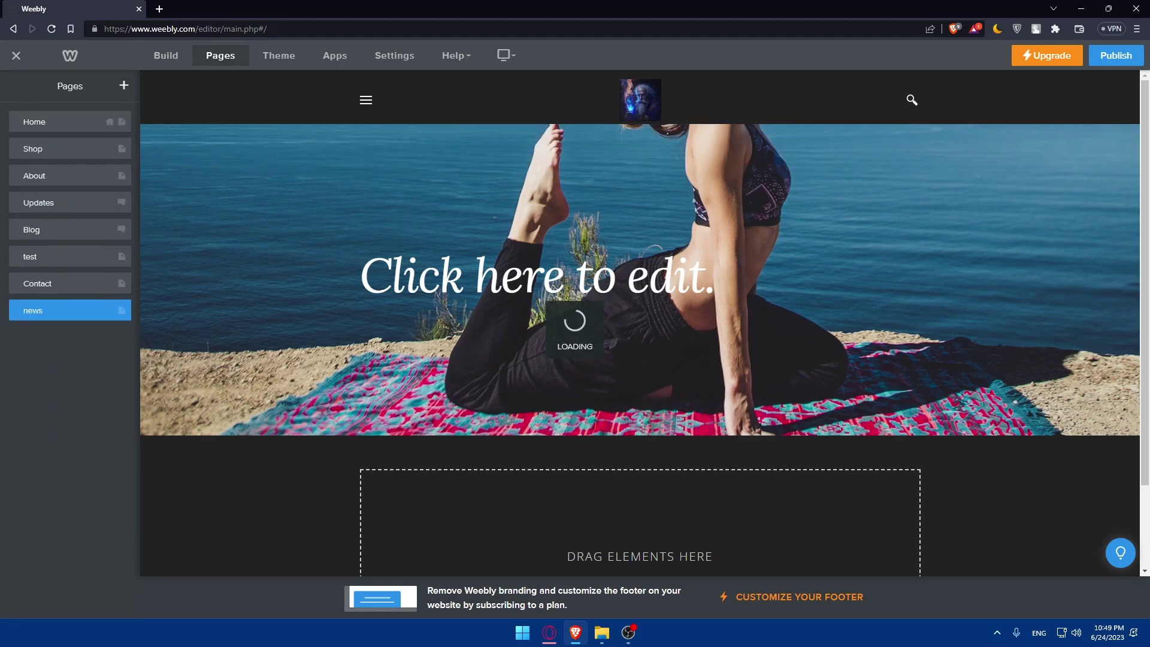
Step: Add a Categories element to the news page's empty content area, showing the "test" category in the Grid layout
scroll(617, 279, "down", 2)
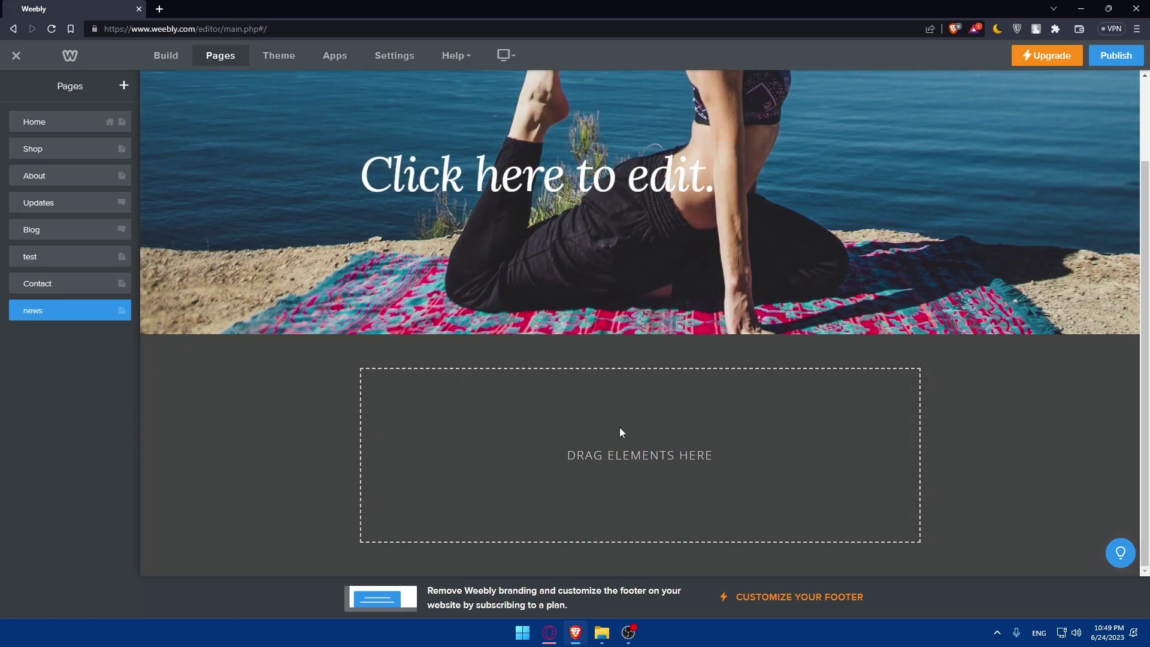
scroll(619, 425, "down", 1)
left_click(166, 55)
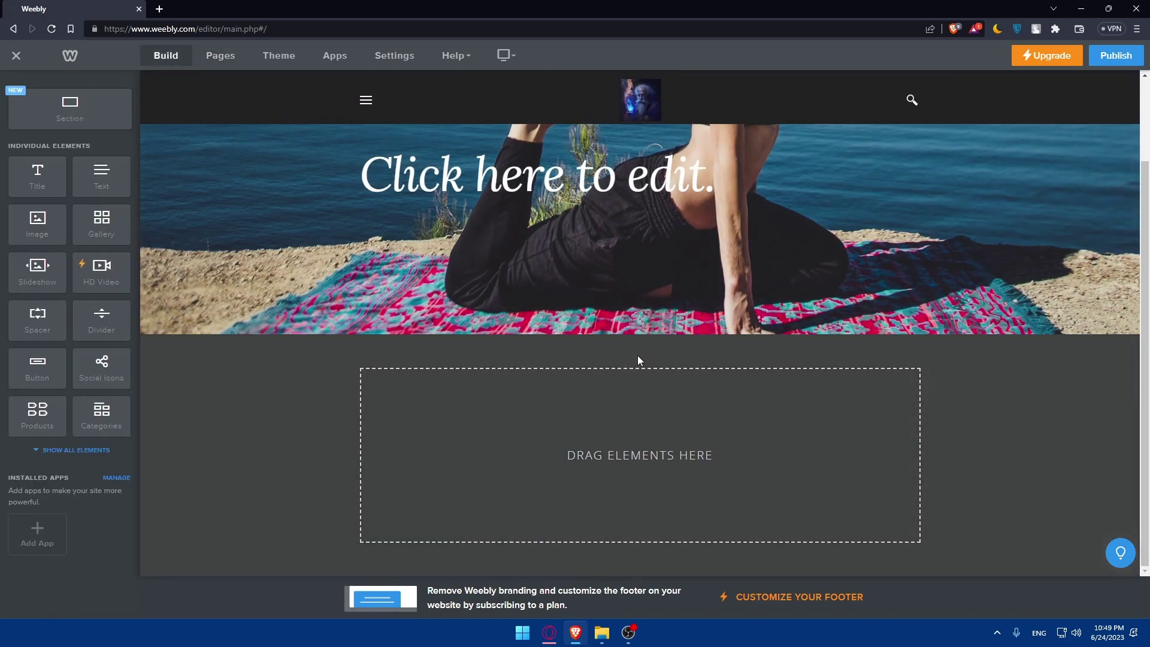
left_click_drag(100, 414, 635, 402)
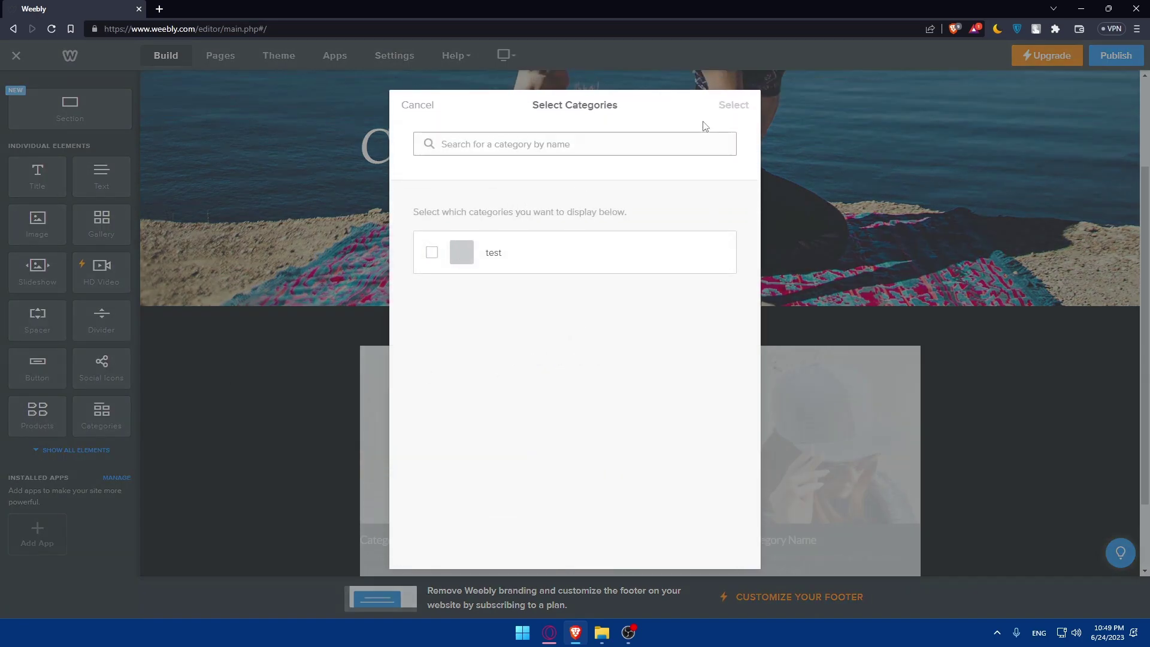
left_click(432, 252)
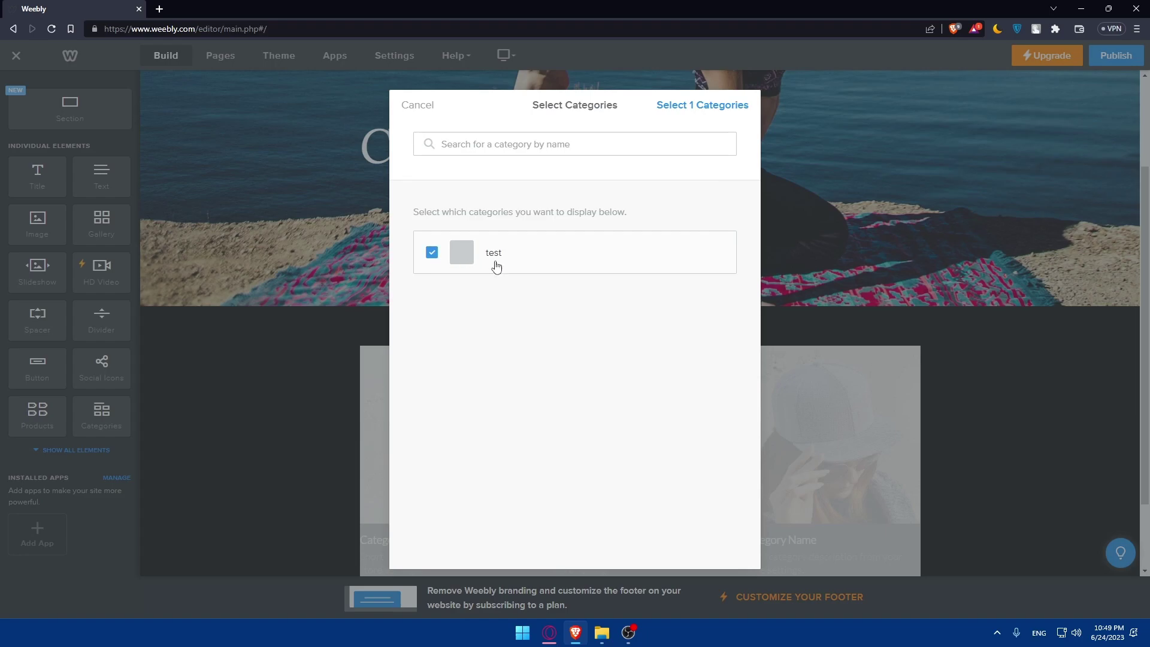
left_click(701, 112)
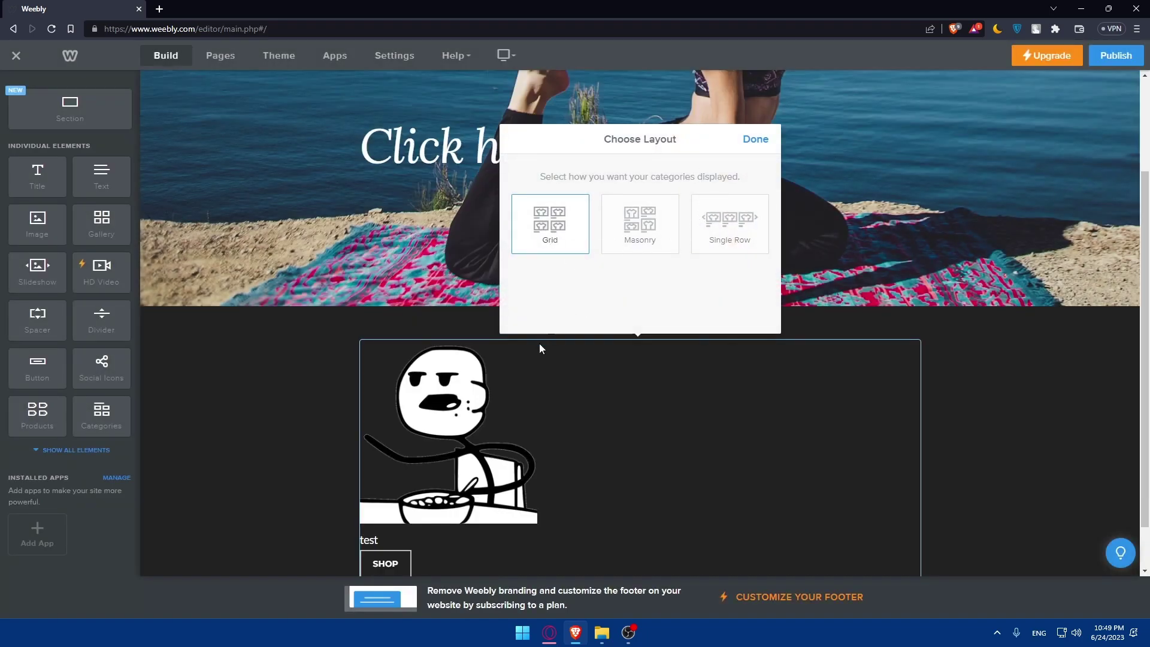
left_click(752, 140)
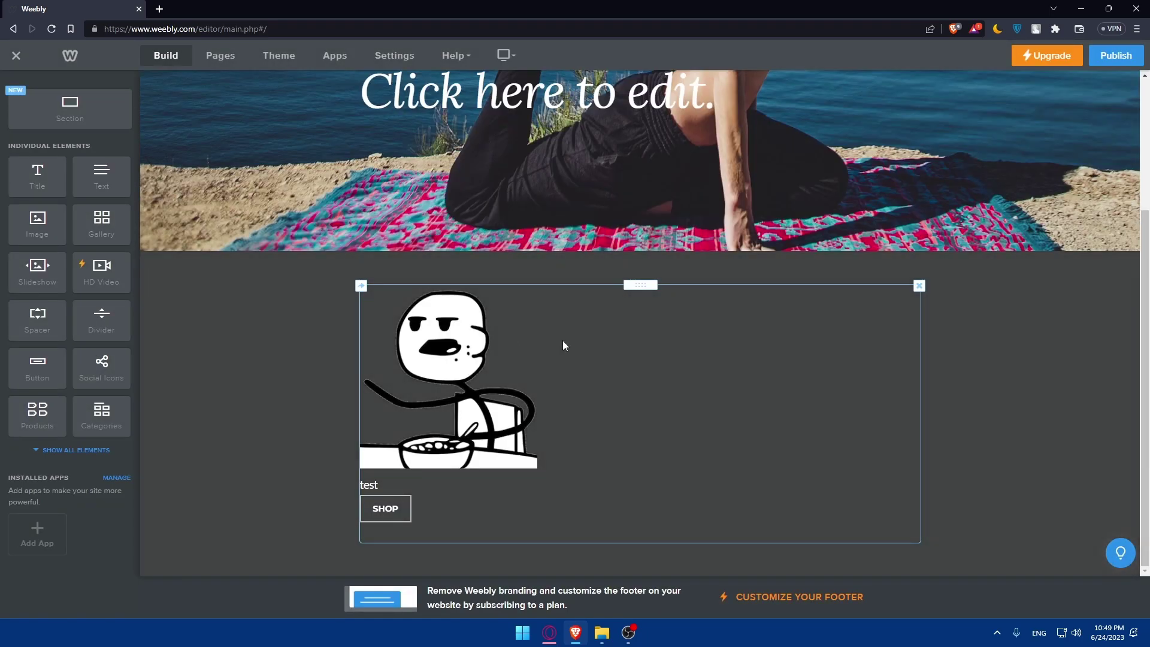
left_click(549, 342)
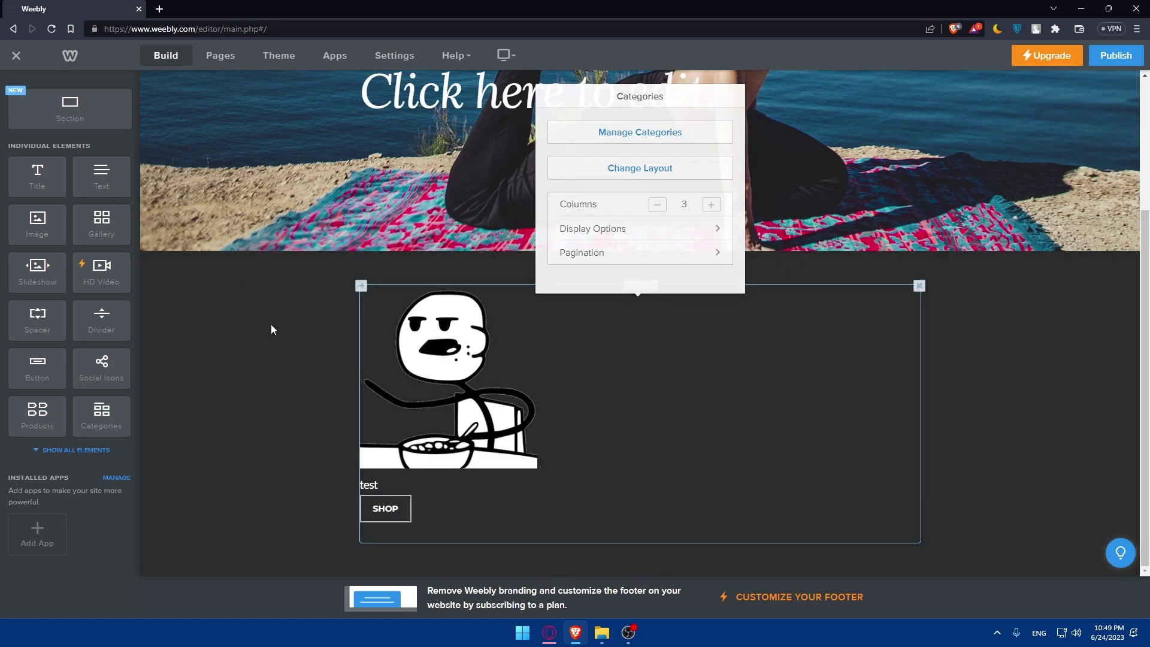
left_click(271, 324)
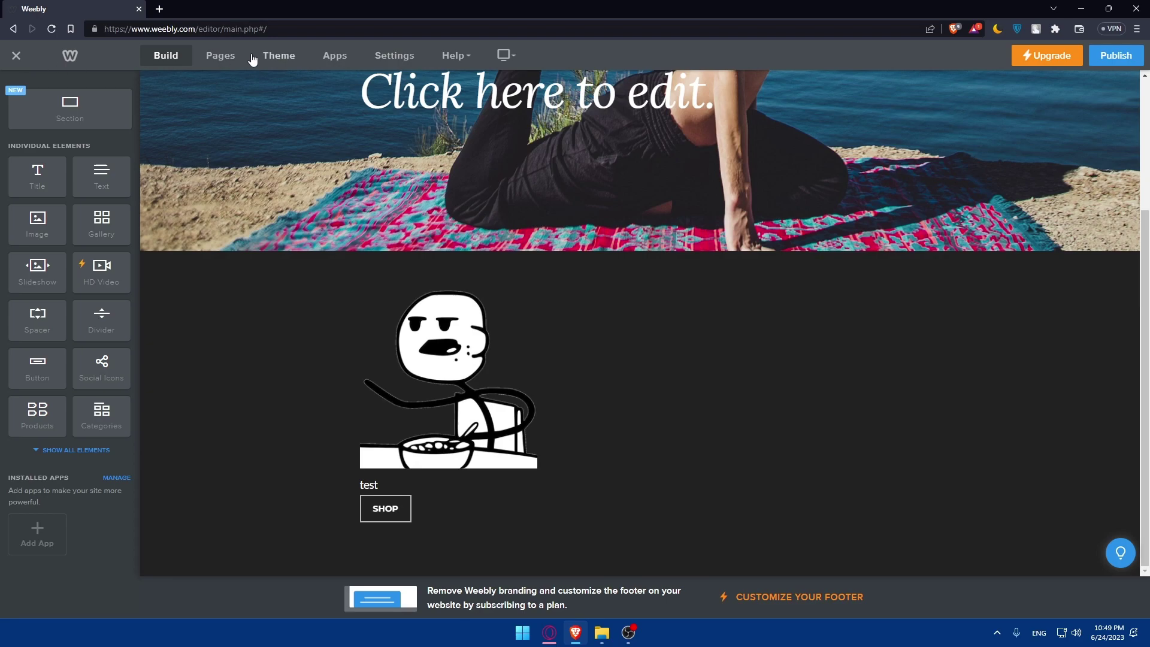
Step: Delete the news page from the site and confirm the deletion
left_click(231, 55)
left_click(75, 316)
left_click(84, 310)
left_click(590, 350)
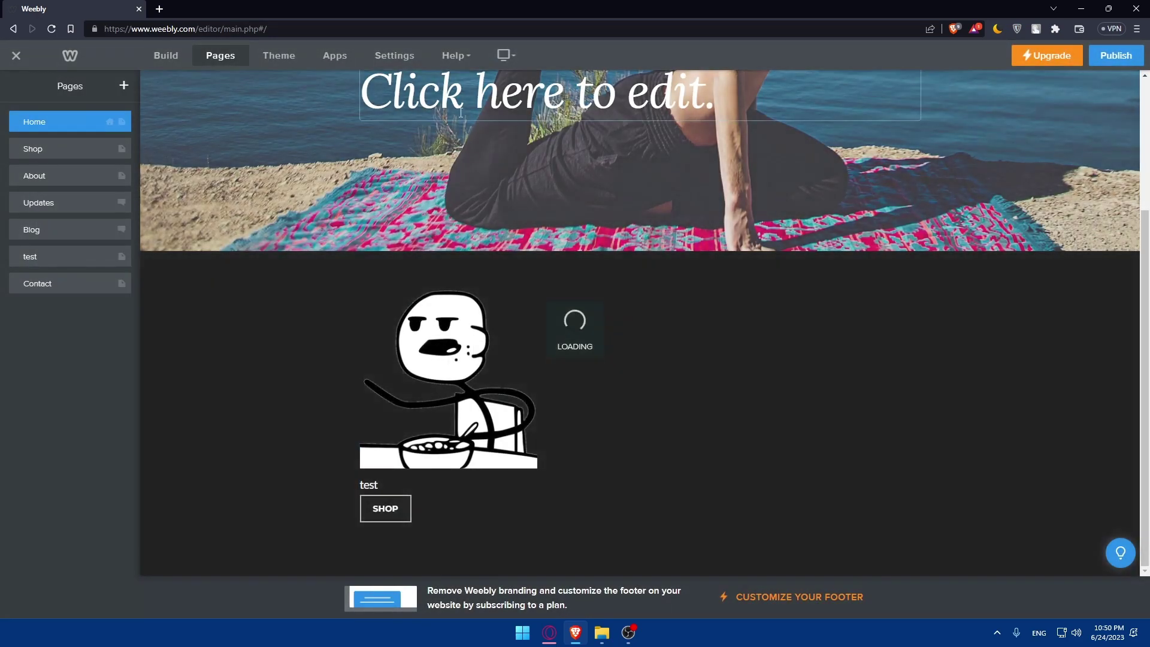
Step: Rename the page "New Page", nested under Updates, as "test" and return to the page list
left_click(169, 60)
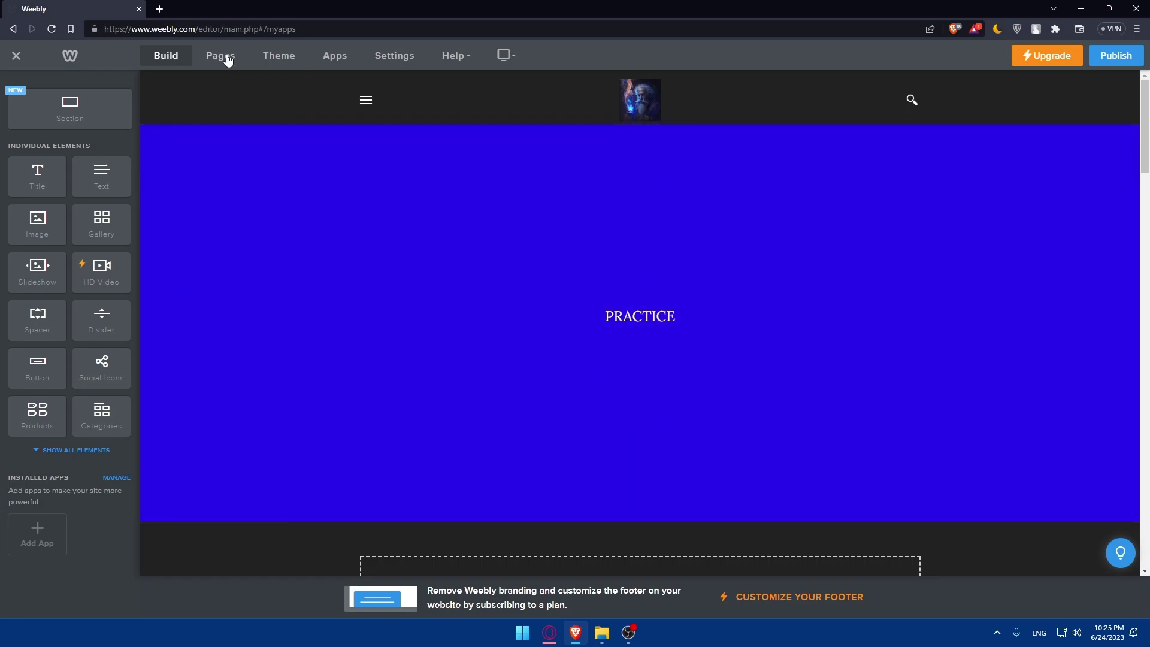
left_click(225, 55)
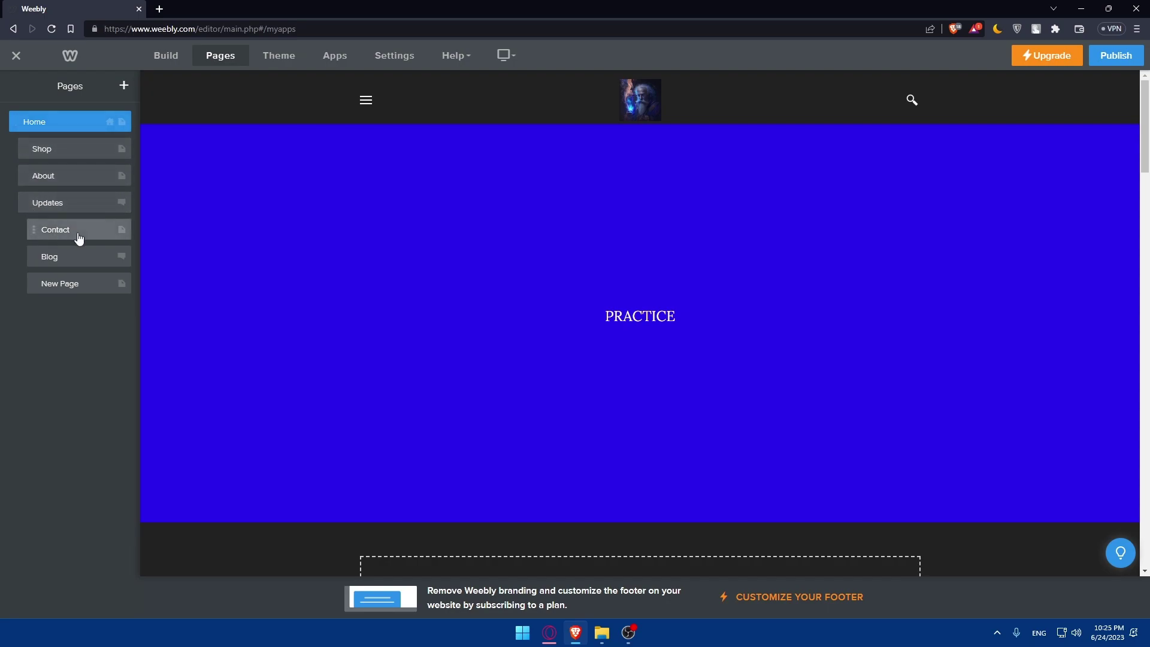
left_click(70, 289)
type("test")
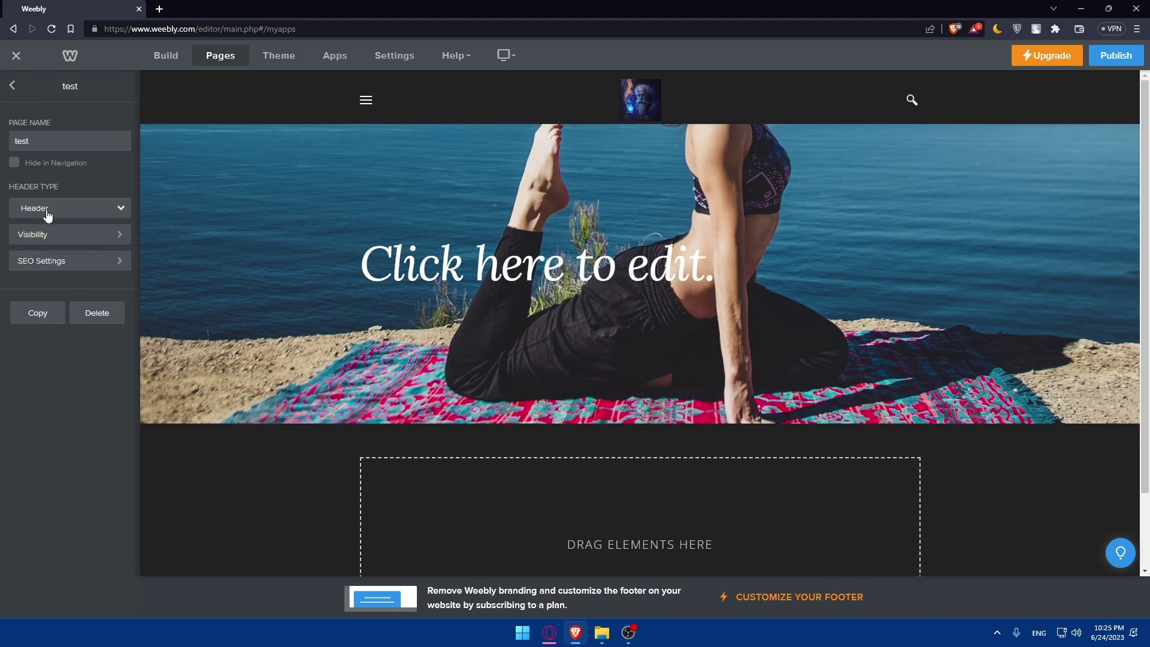
left_click(12, 87)
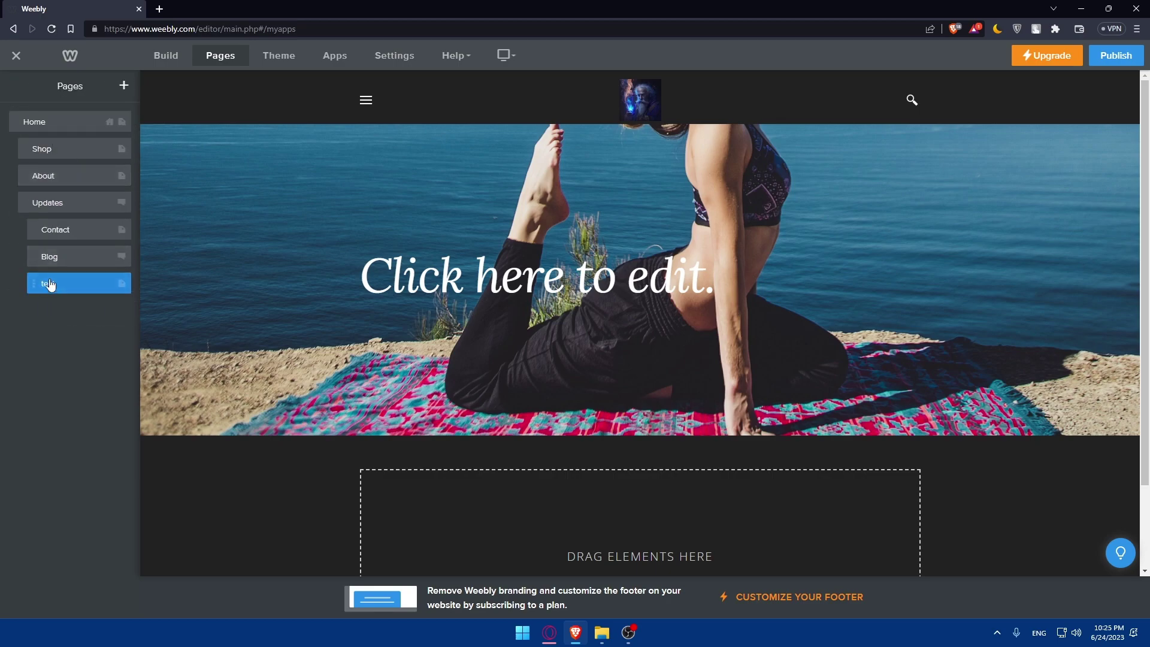
Step: Examine the nested pages in the site's navigation menu by expanding the Home and Updates submenus
left_click(366, 100)
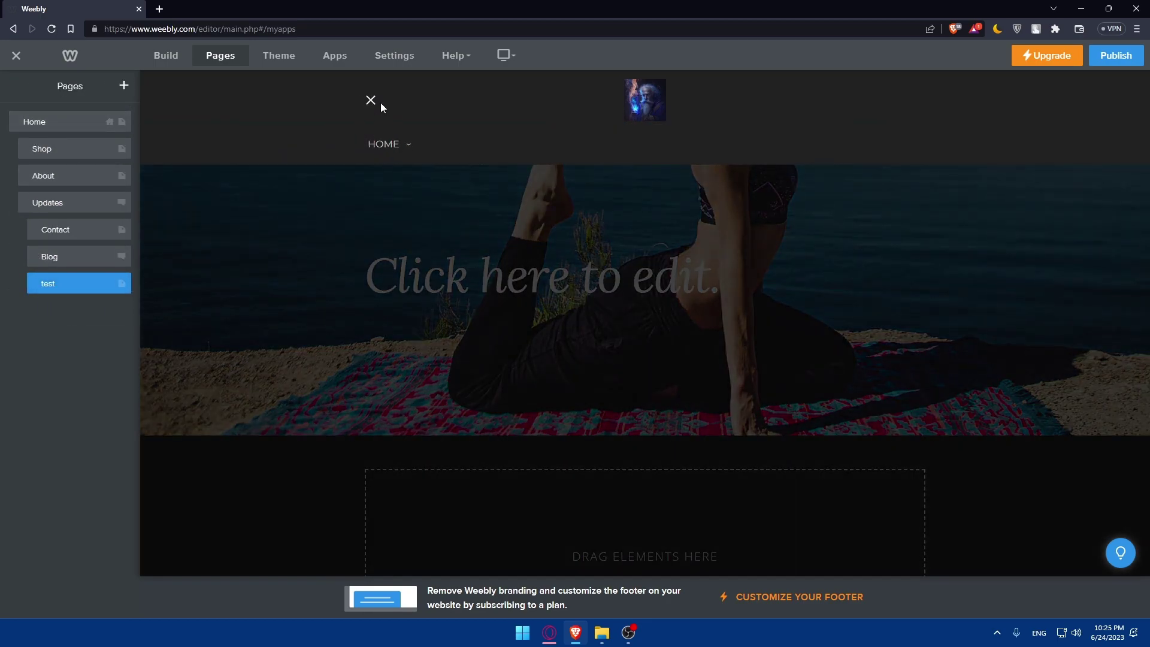
left_click(402, 149)
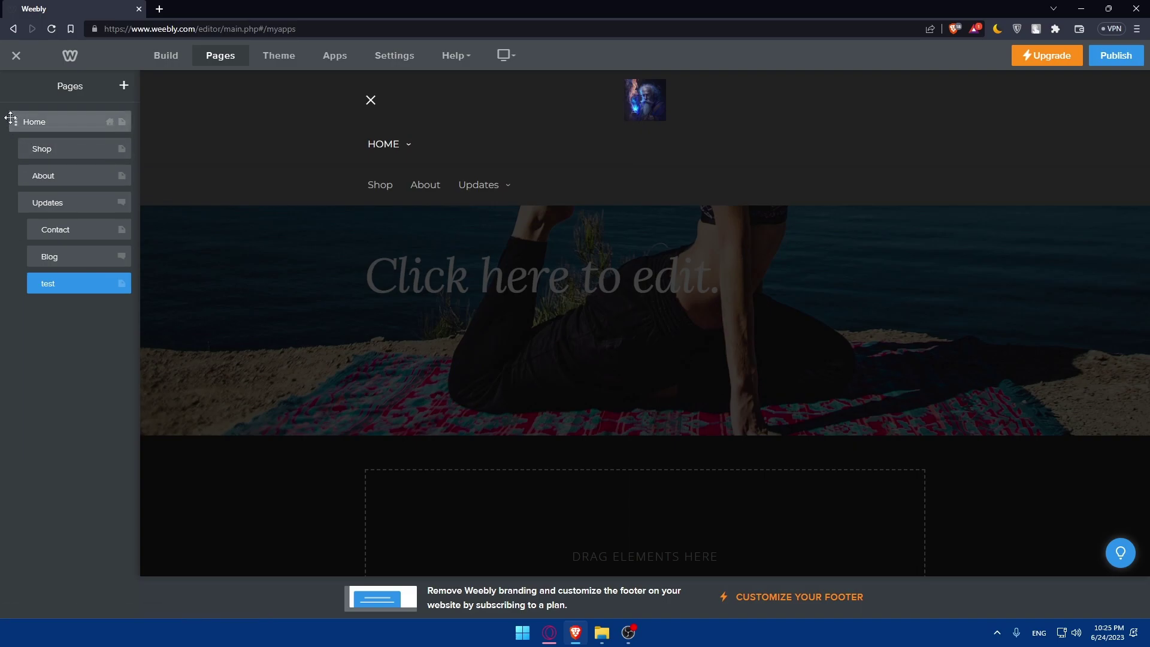
left_click(371, 143)
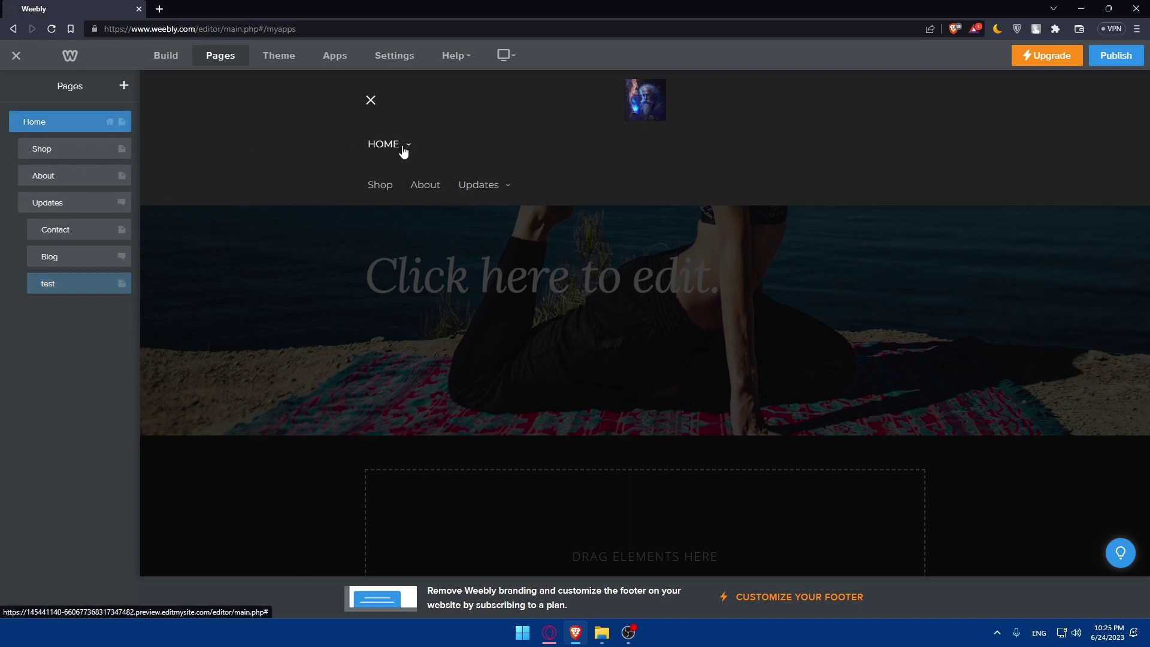
left_click_drag(35, 149, 13, 170)
left_click_drag(17, 123, 29, 151)
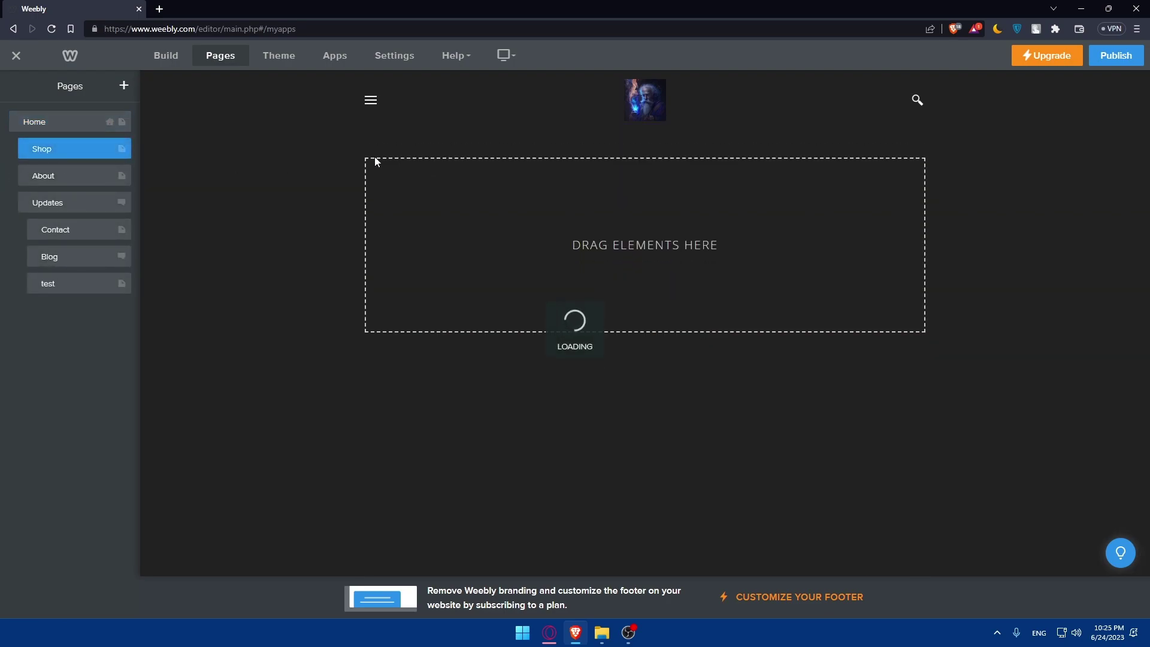
left_click(371, 100)
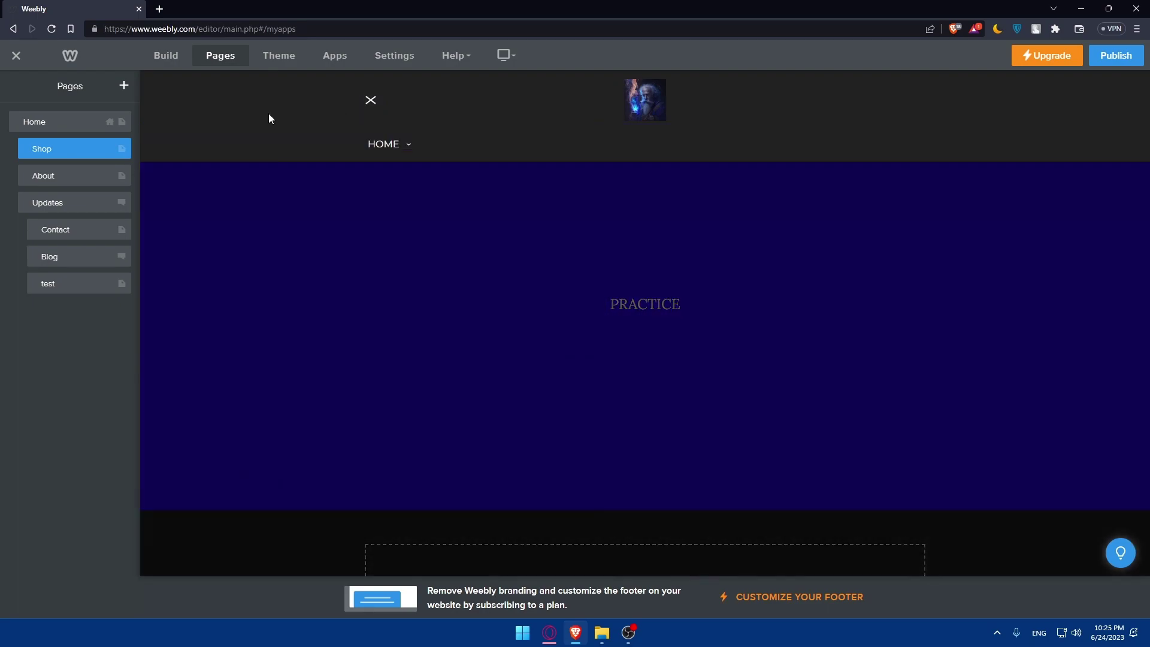
left_click(368, 105)
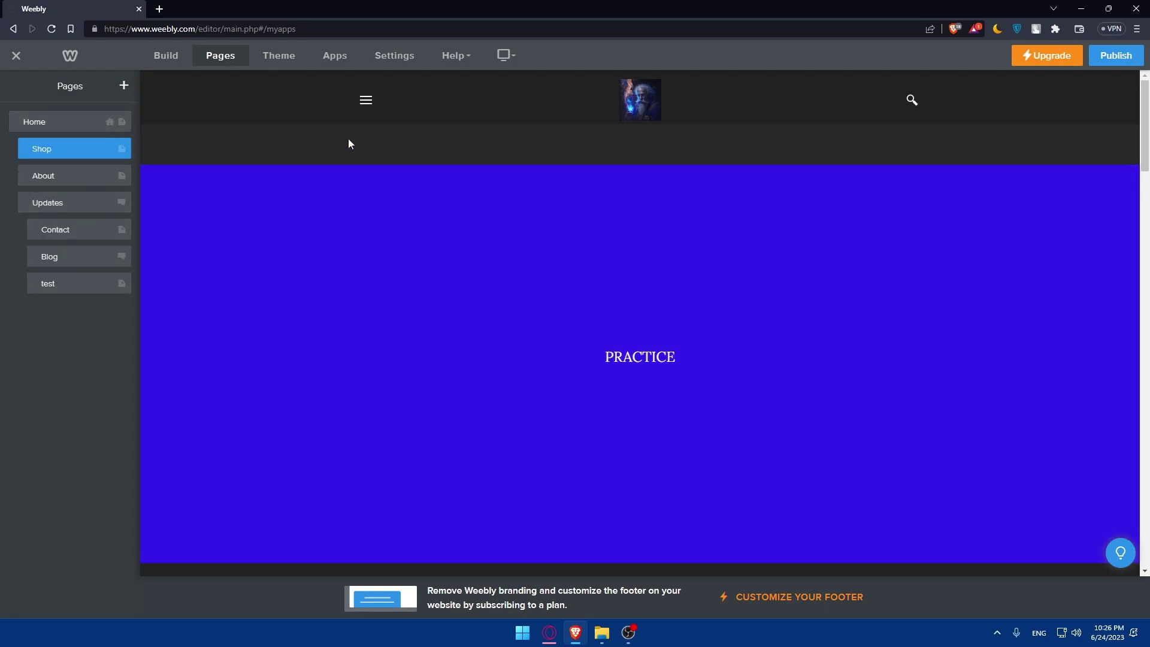
left_click(366, 100)
left_click(390, 145)
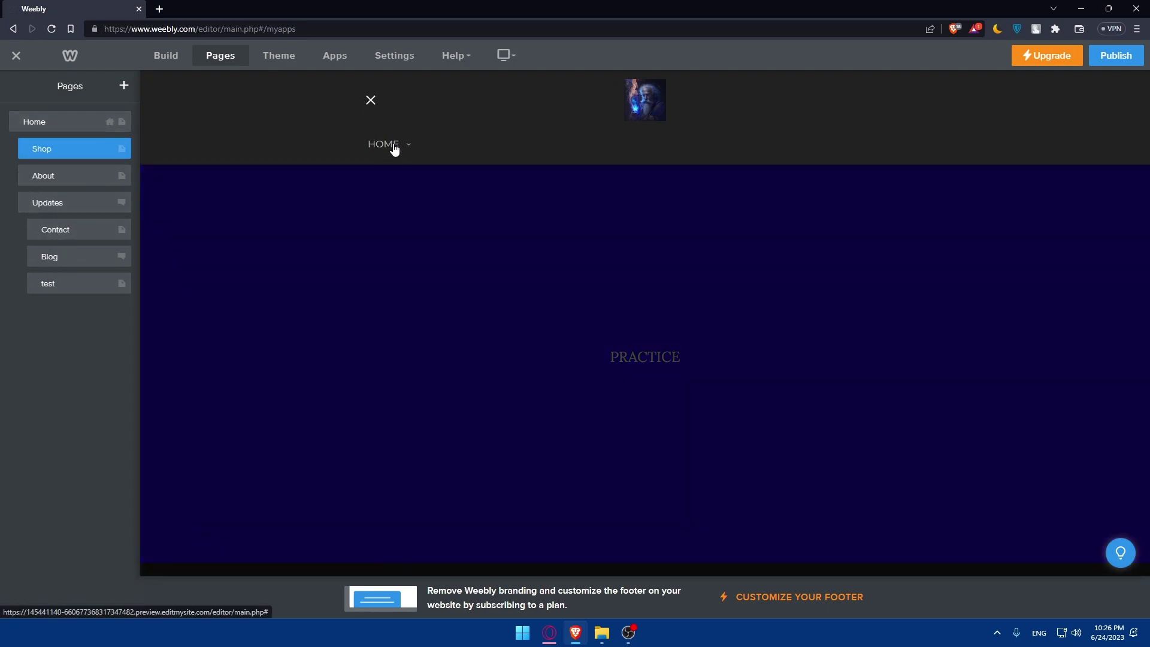
left_click(493, 187)
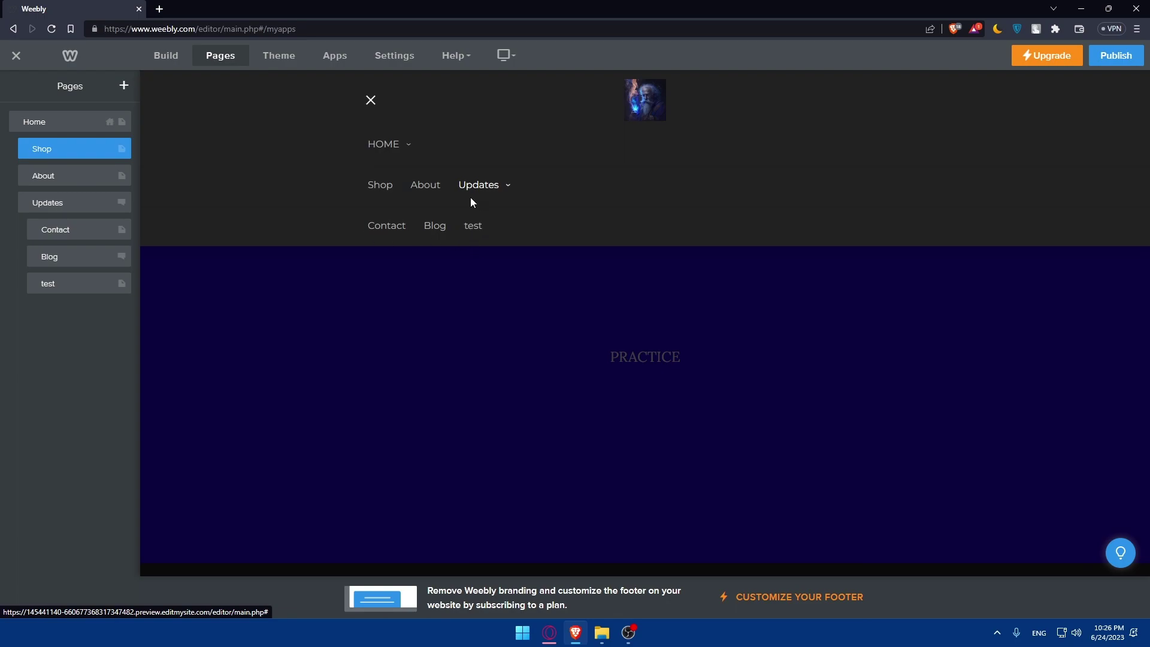
Step: Move all nested pages to the top level in the order Home, Shop, About, Updates, Blog, test, Contact, and check the site's navigation menu
left_click(84, 202)
left_click_drag(31, 233, 26, 256)
left_click(27, 258)
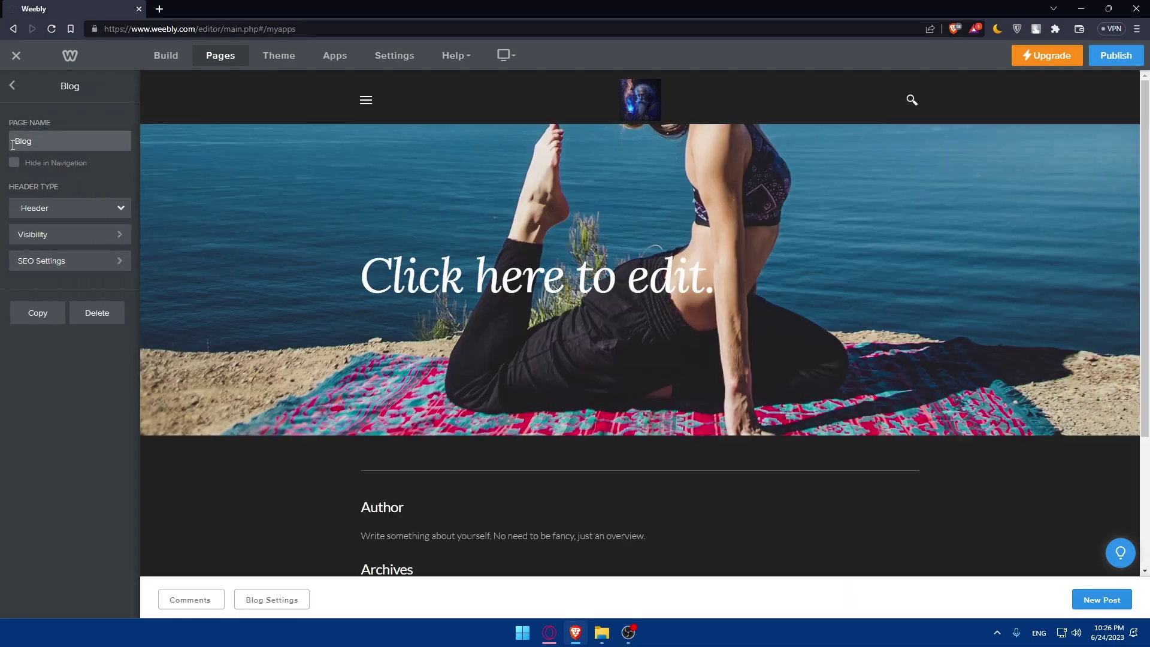
left_click(12, 85)
left_click_drag(63, 258, 36, 288)
left_click_drag(52, 256, 20, 198)
left_click_drag(50, 178, 13, 171)
left_click_drag(38, 154, 12, 152)
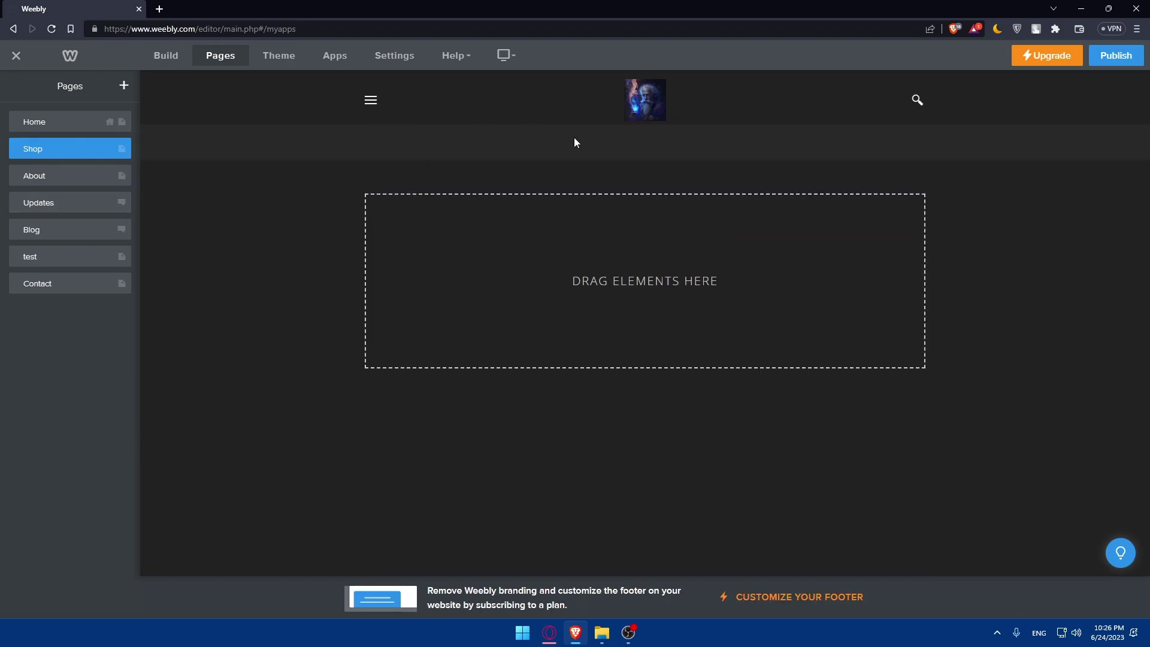
left_click(371, 103)
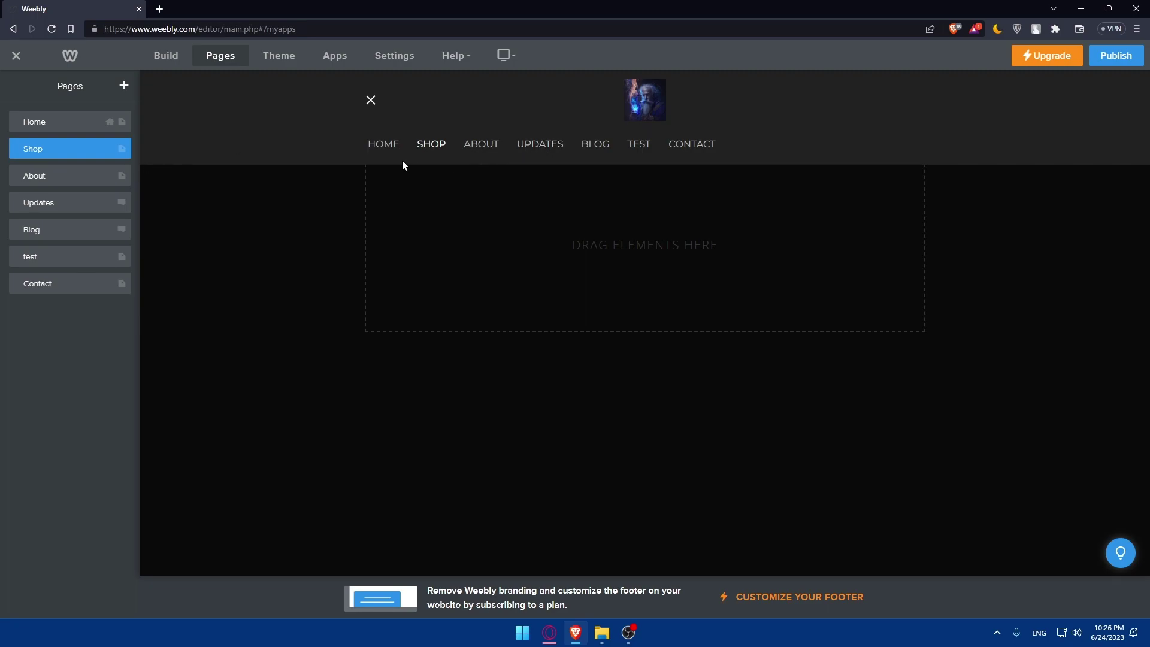
Step: Nest Shop, About and Updates under Home and Blog under Updates, and return them all to the top level
left_click_drag(42, 150, 44, 229)
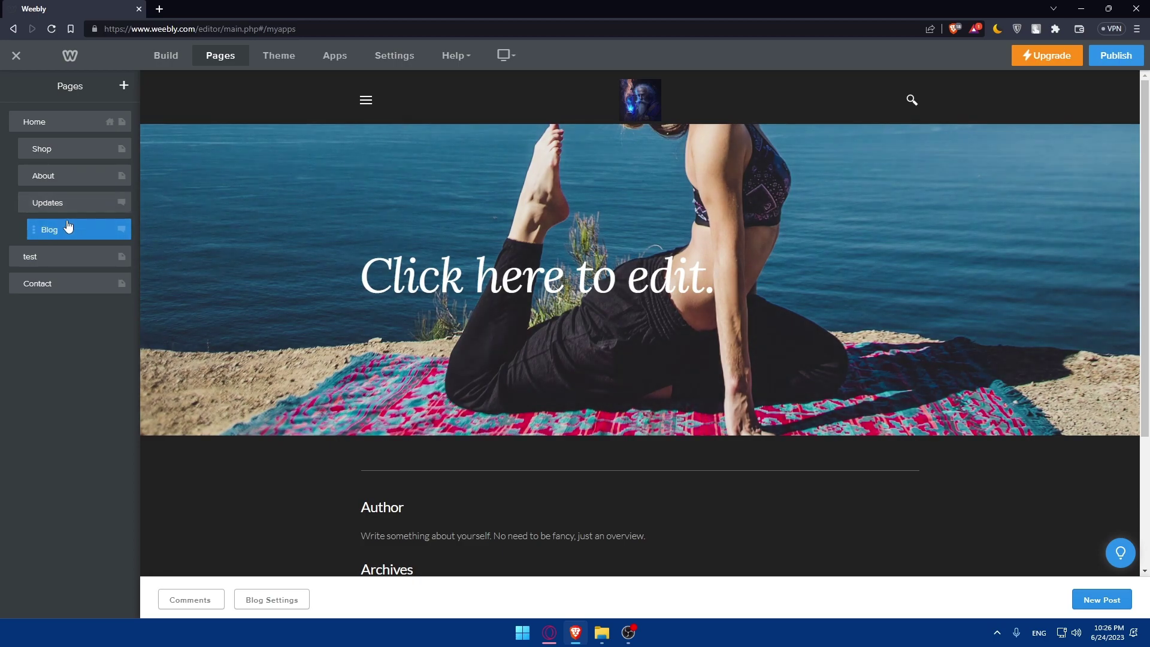
left_click_drag(69, 228, 31, 202)
left_click_drag(45, 150, 36, 149)
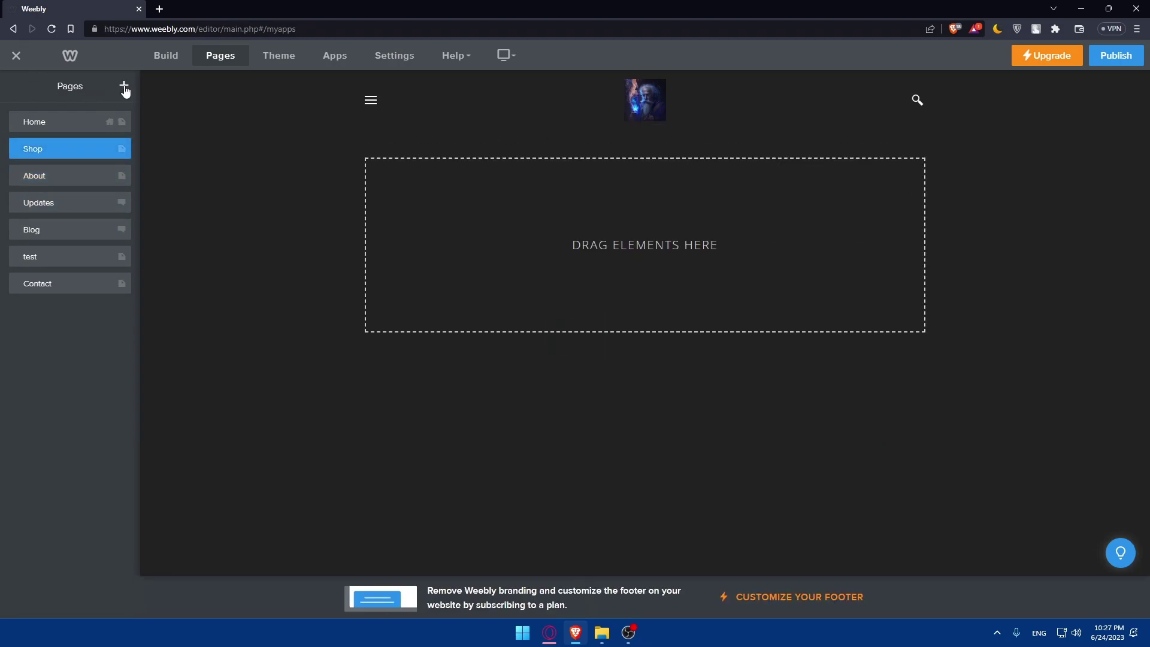
Step: View the page types that can be added, and try the theme's Light variant before restoring Dark
left_click(124, 88)
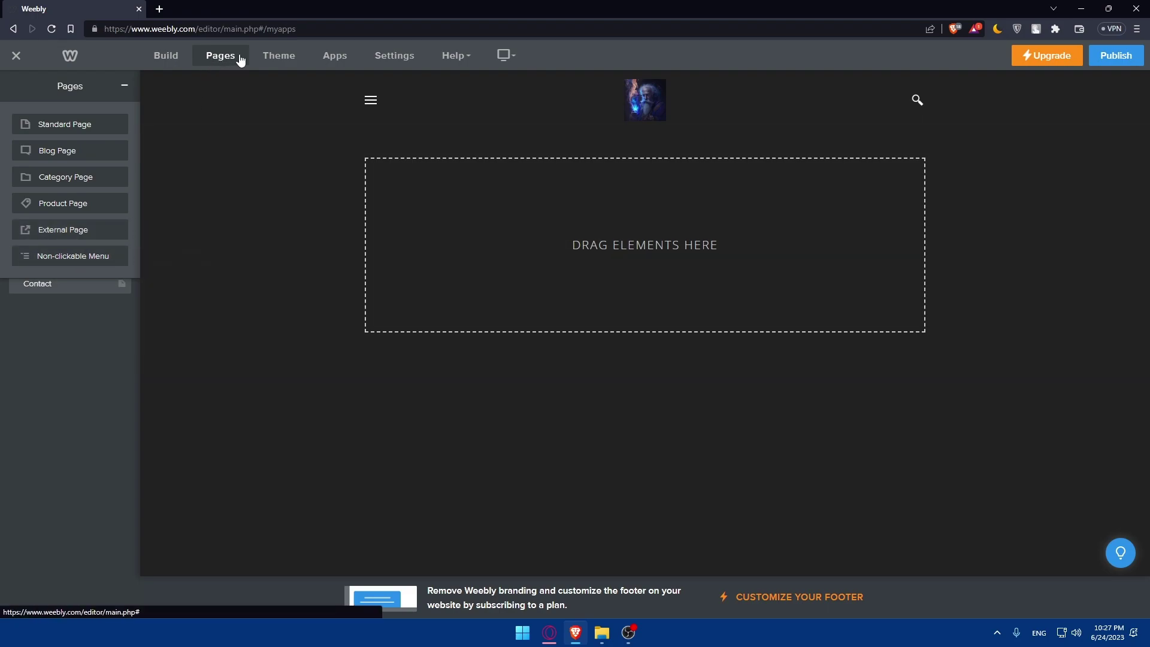
left_click(274, 56)
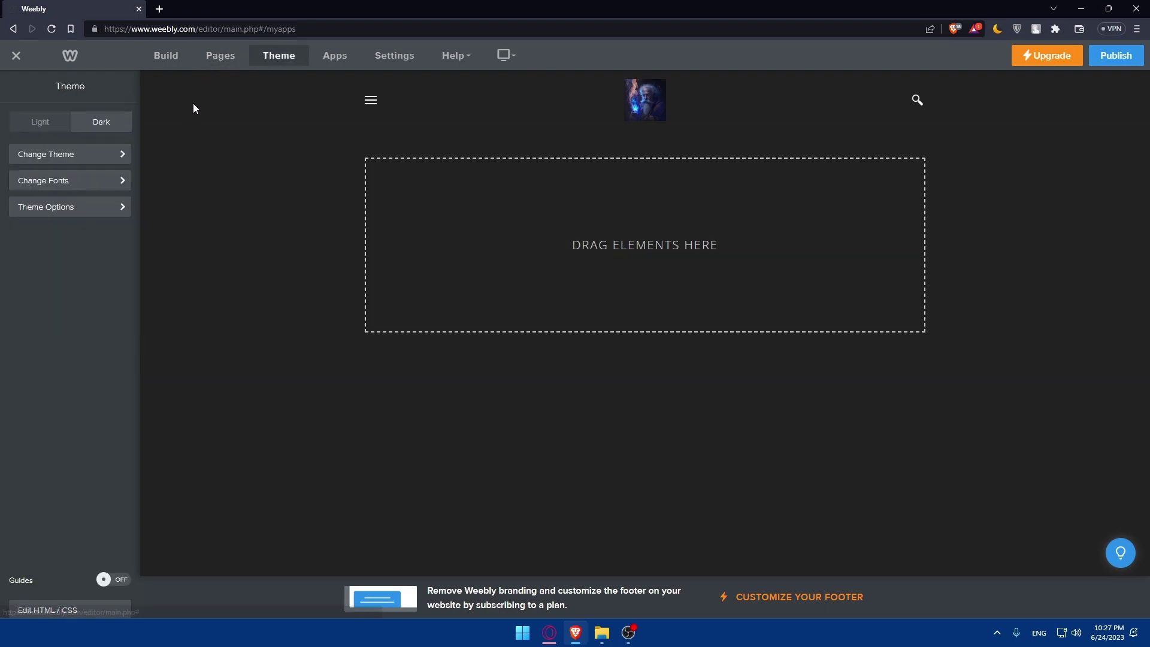
left_click(95, 123)
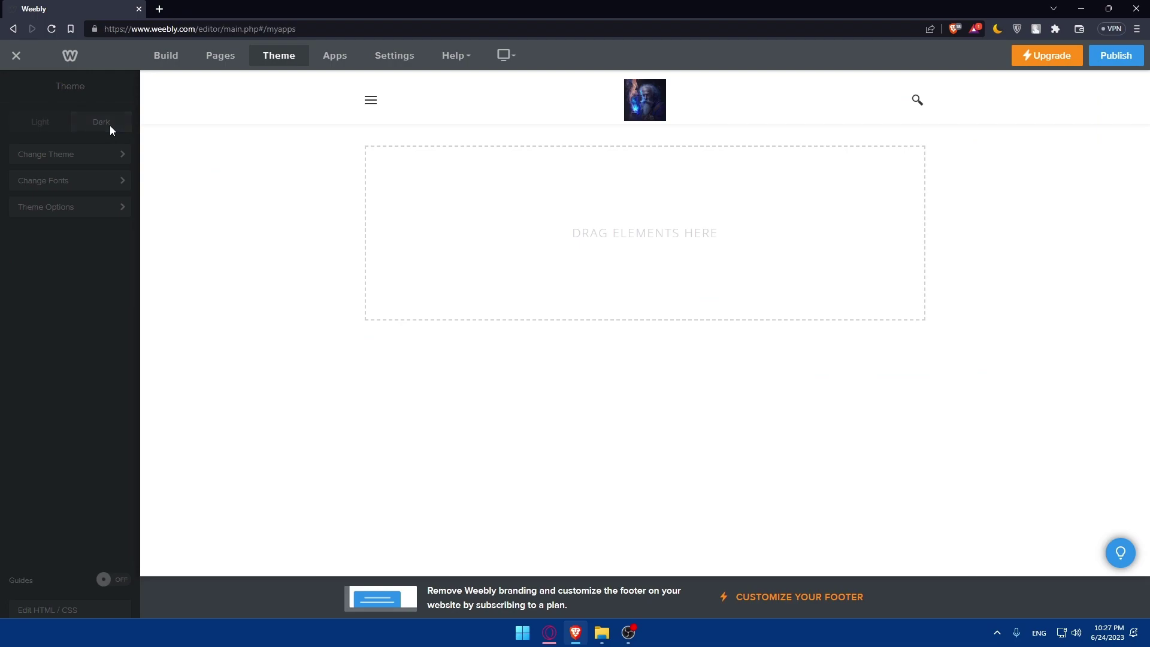
left_click(110, 126)
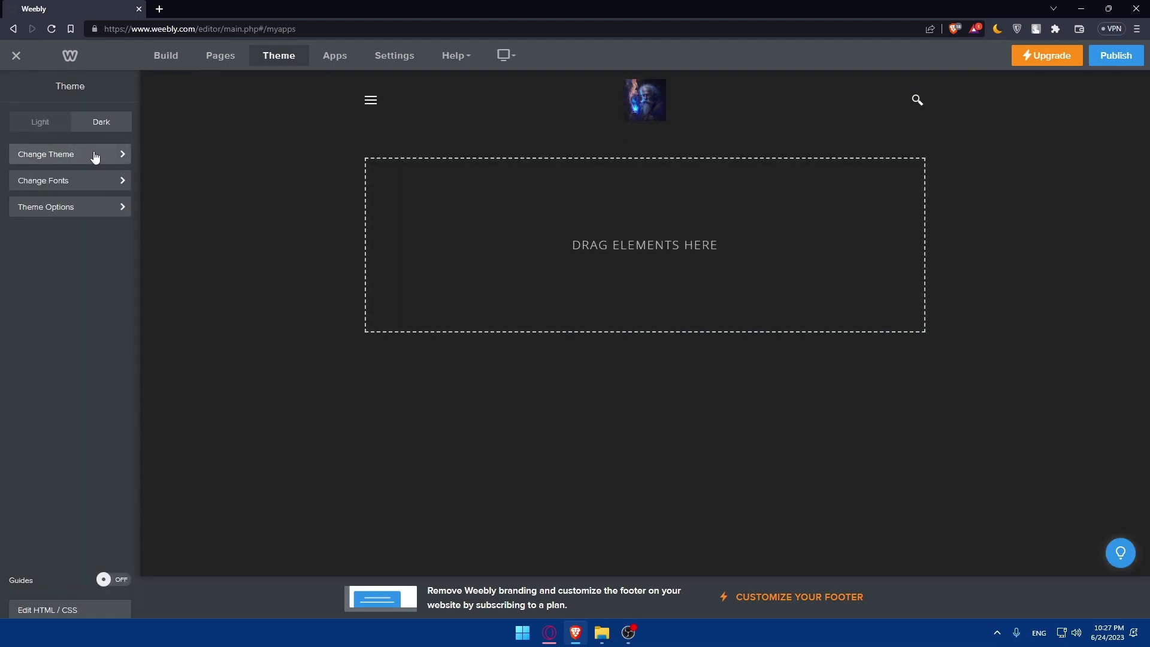
Step: Browse the Theme Gallery's available themes and close it without choosing one
left_click(95, 157)
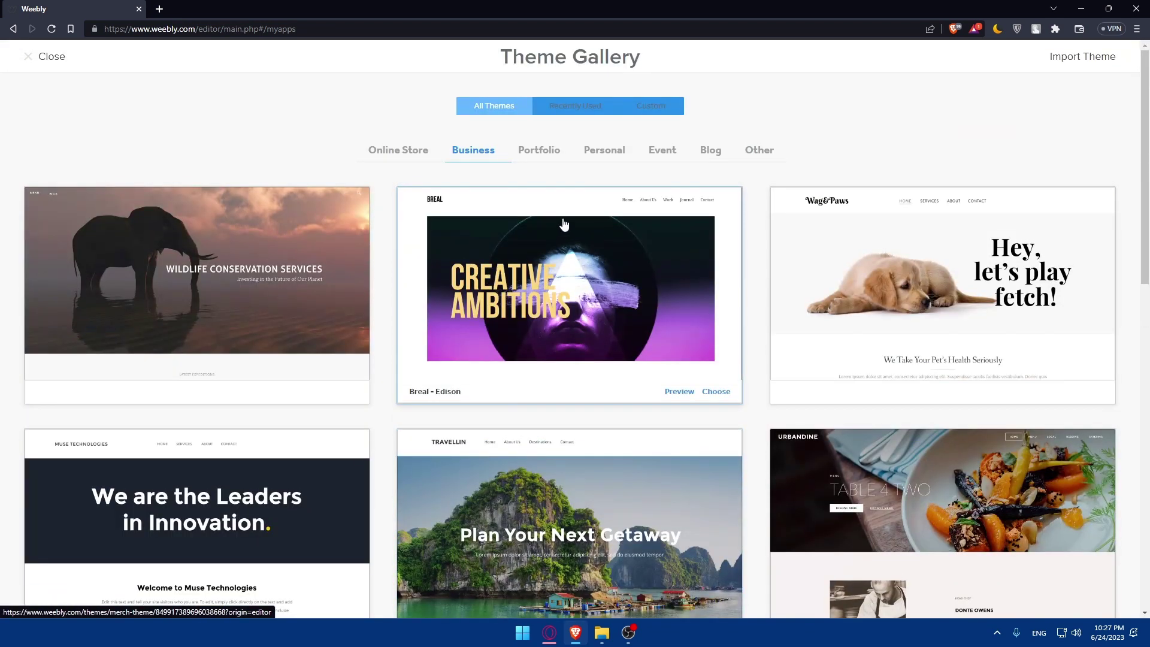
left_click(31, 59)
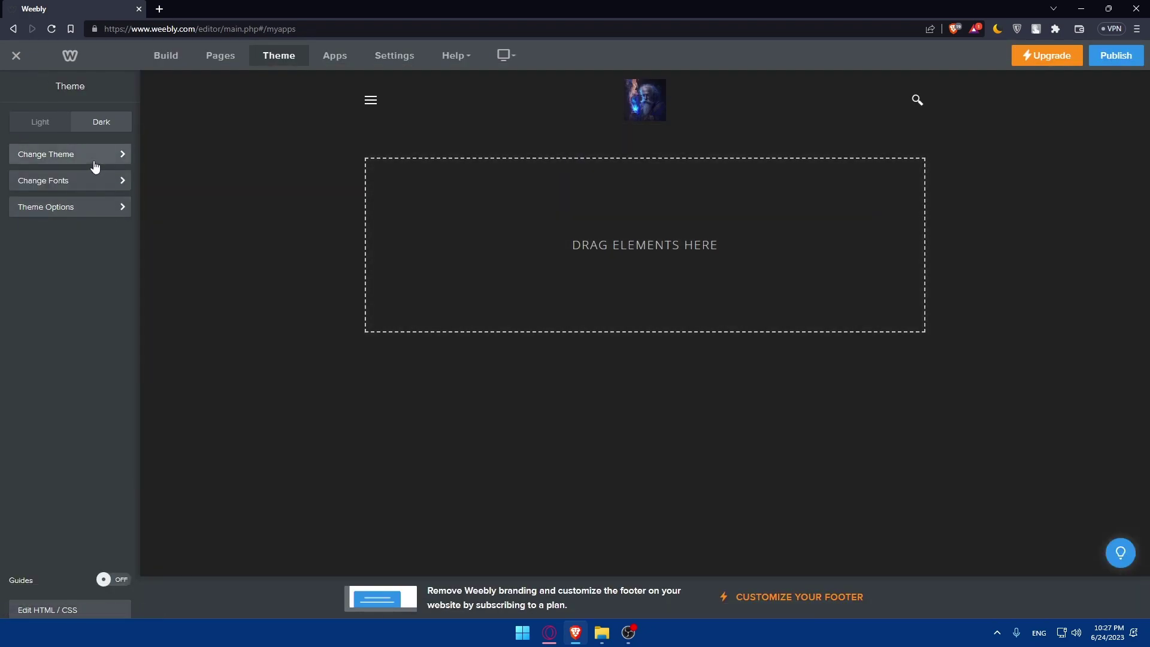
left_click(95, 157)
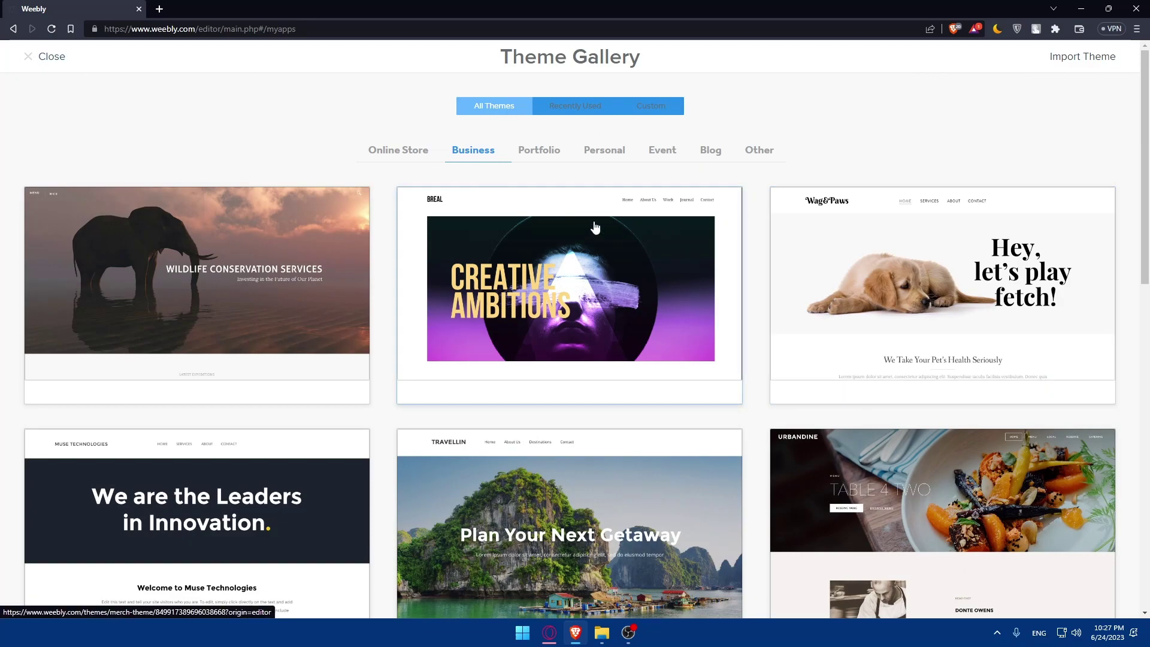
left_click(28, 56)
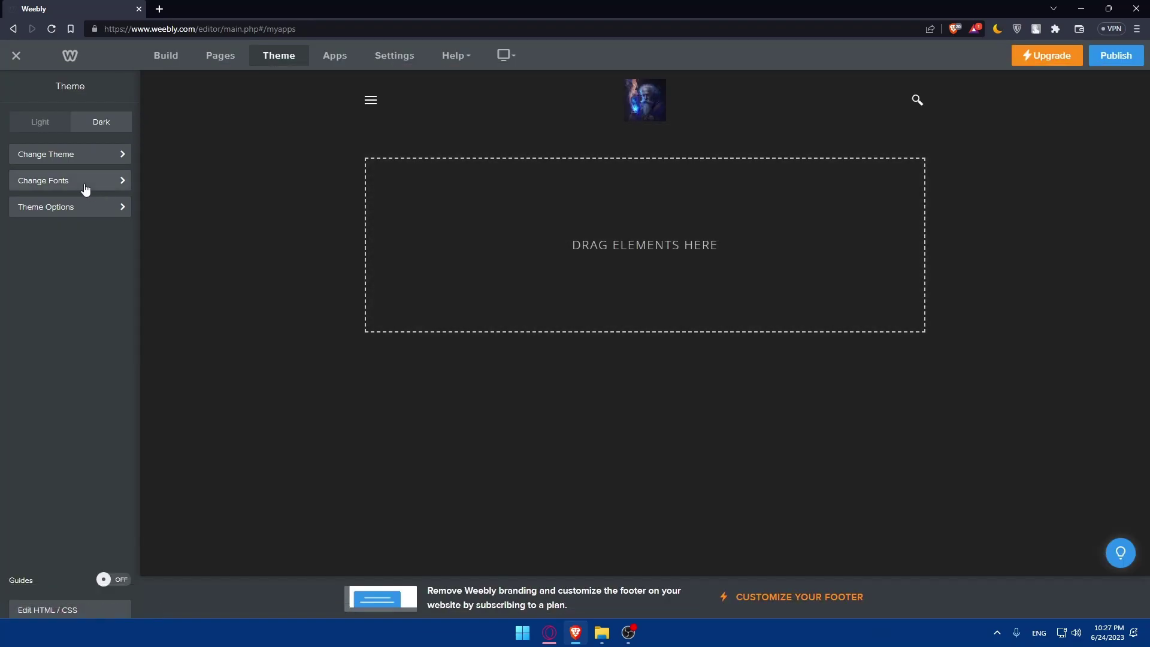
Step: Review the theme's font settings and Theme Options, switching the Search Box off and back on
left_click(86, 190)
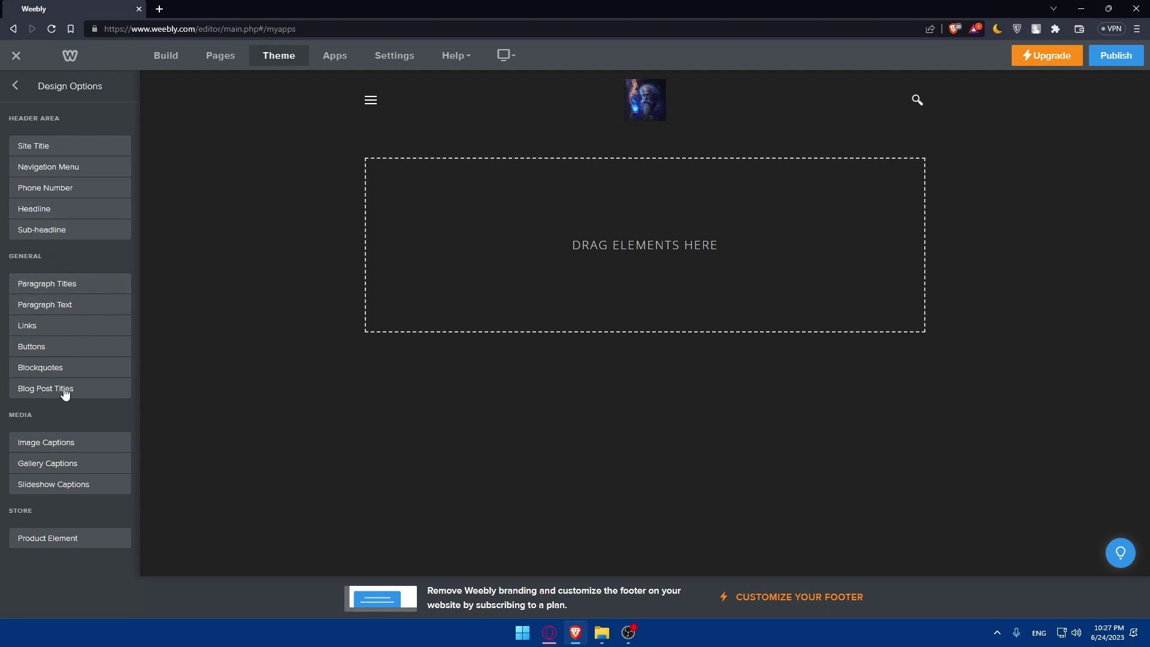
left_click(15, 86)
left_click(80, 209)
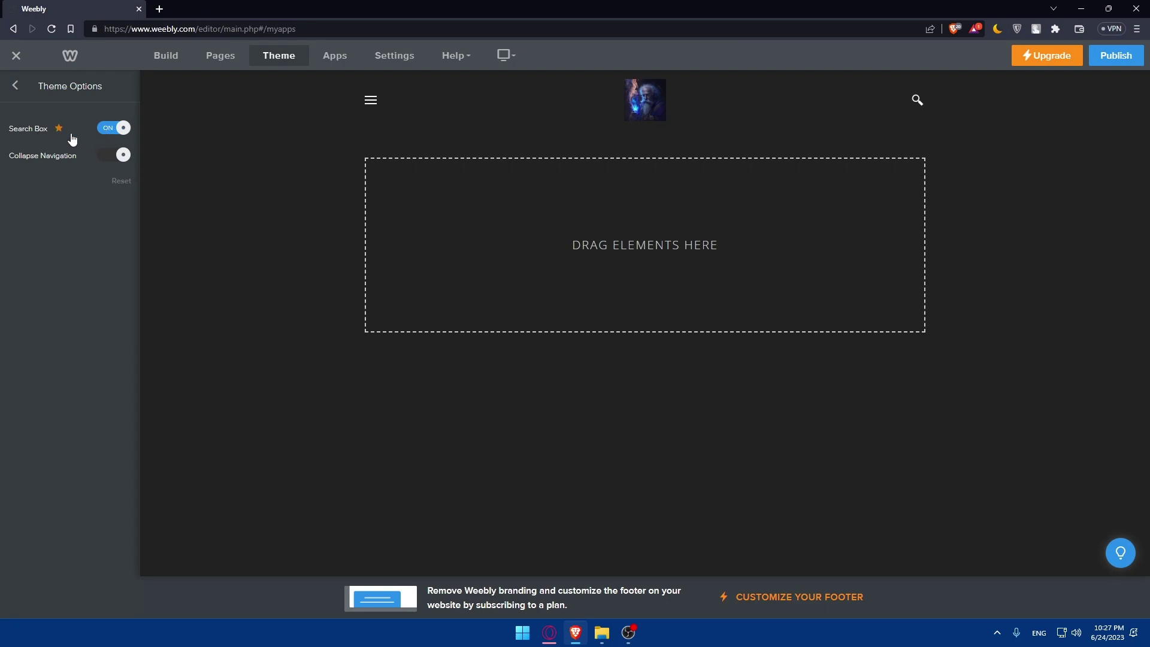
left_click(109, 132)
left_click(108, 130)
left_click(16, 87)
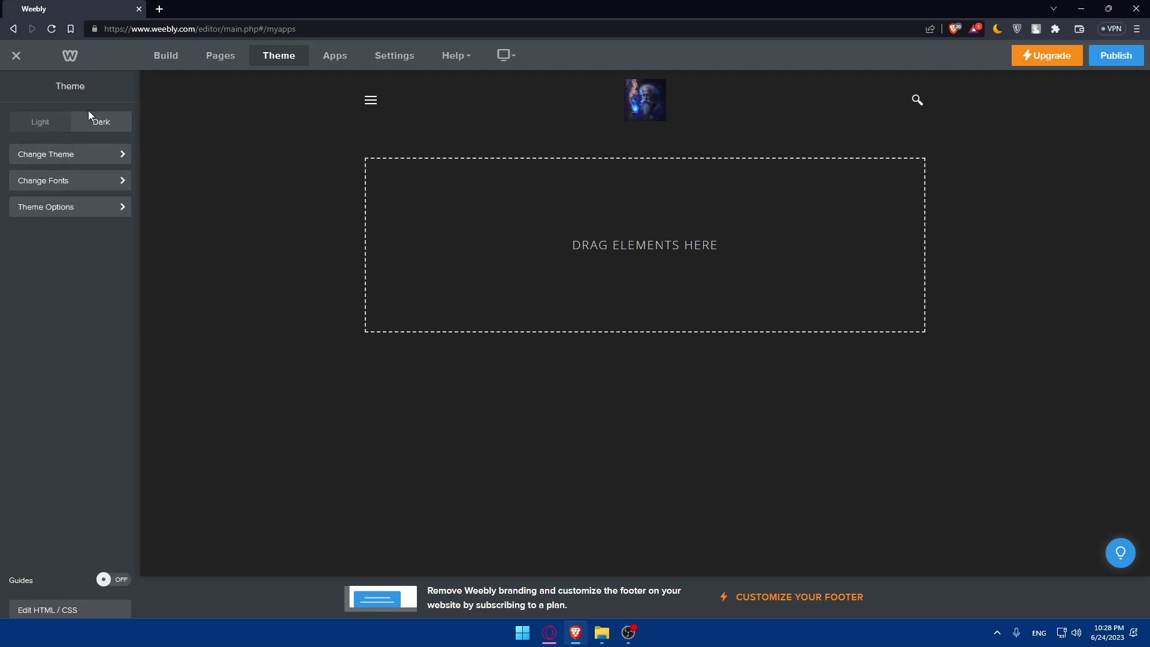
Step: Look over the App Center's app collections and recommended apps, and return to the editor
left_click(331, 56)
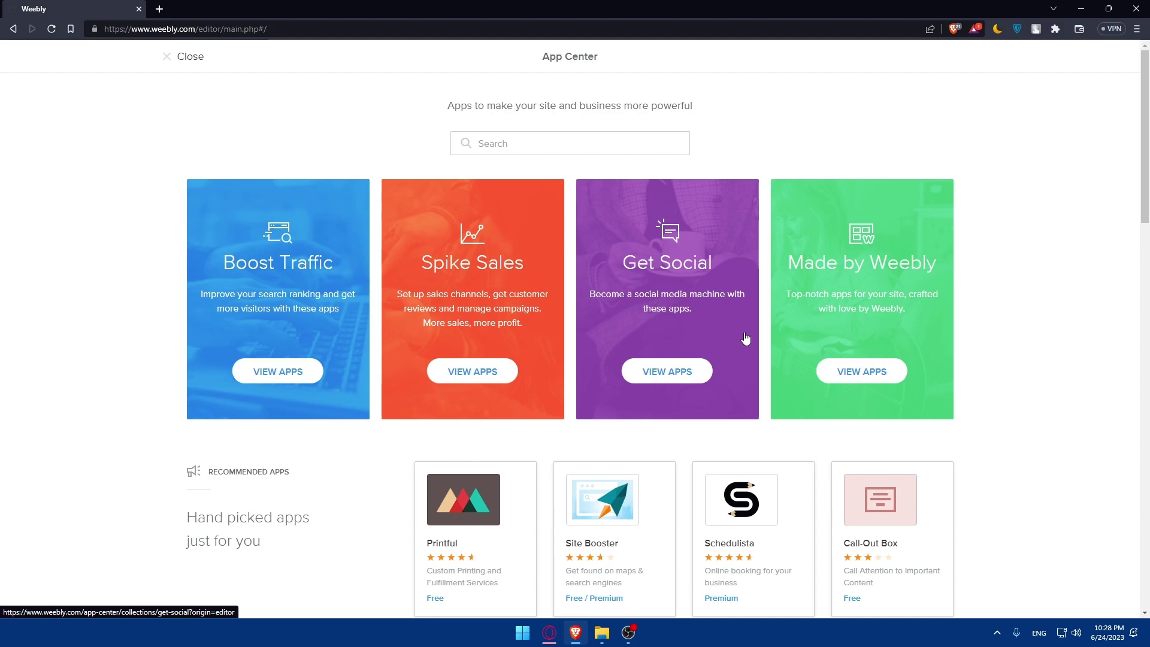
left_click(166, 58)
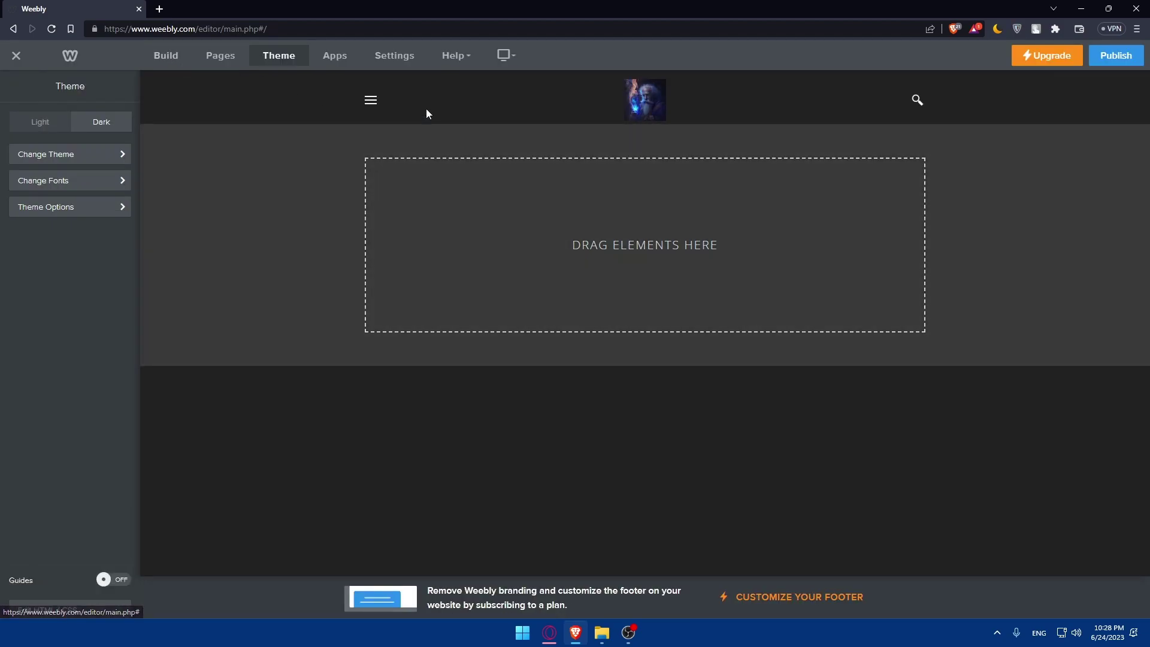
Step: Review the site's General settings, from site address and title down to site formatting and the cookie banner
left_click(393, 55)
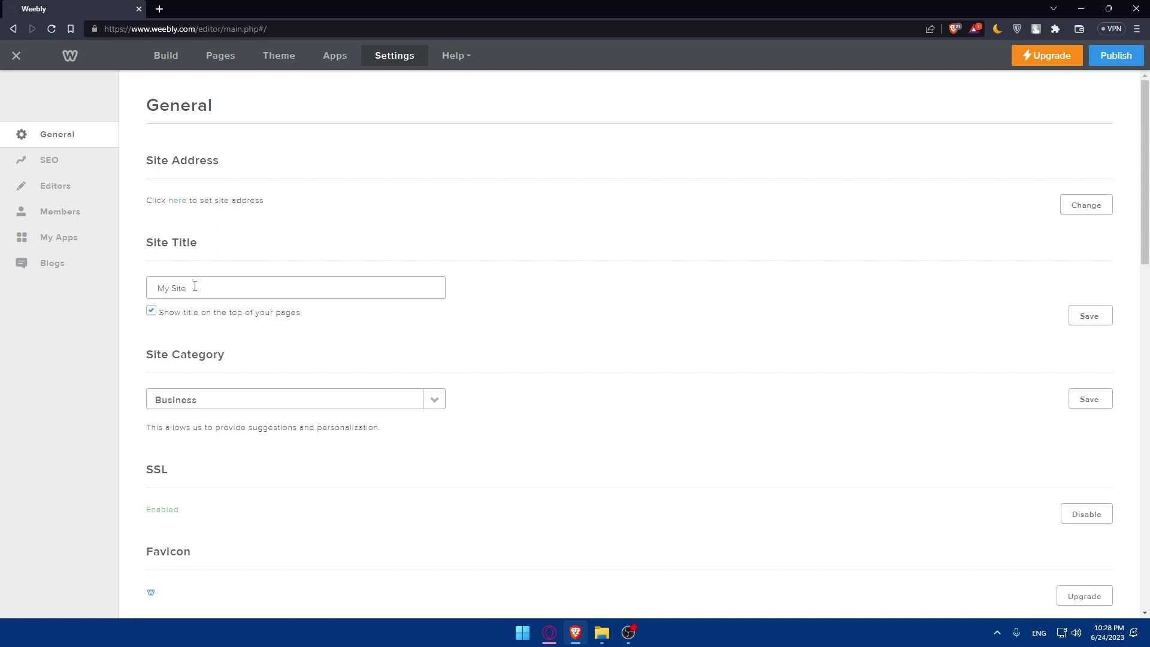
scroll(210, 282, "down", 2)
scroll(221, 269, "down", 2)
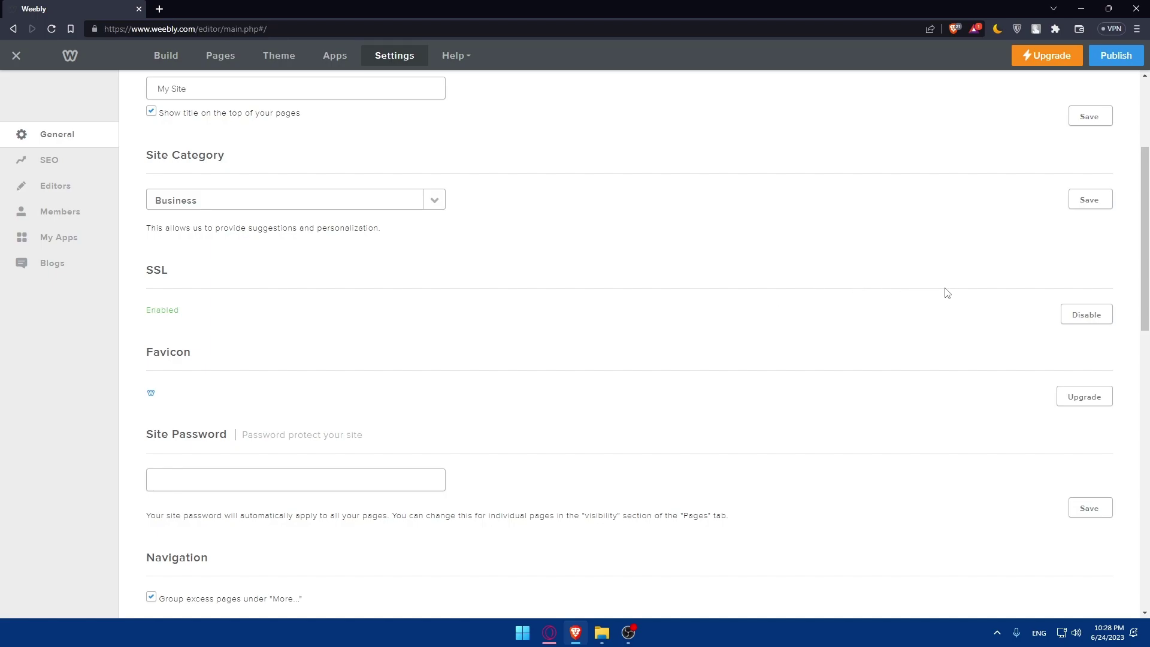
scroll(605, 333, "down", 2)
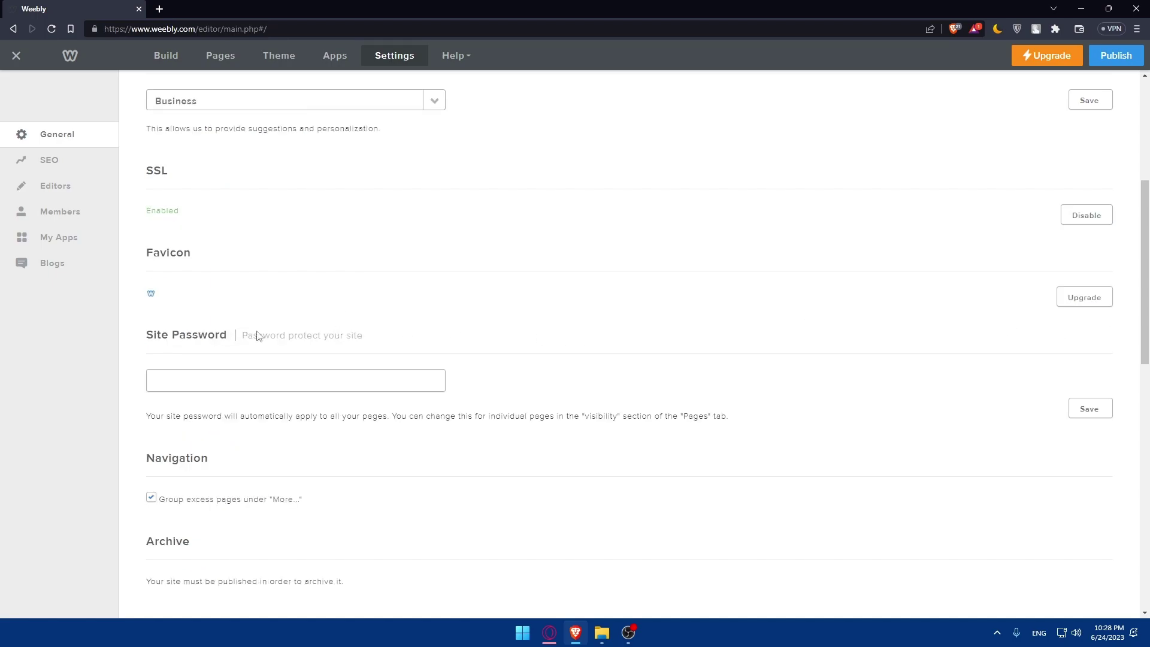
scroll(250, 350, "down", 2)
scroll(278, 289, "down", 2)
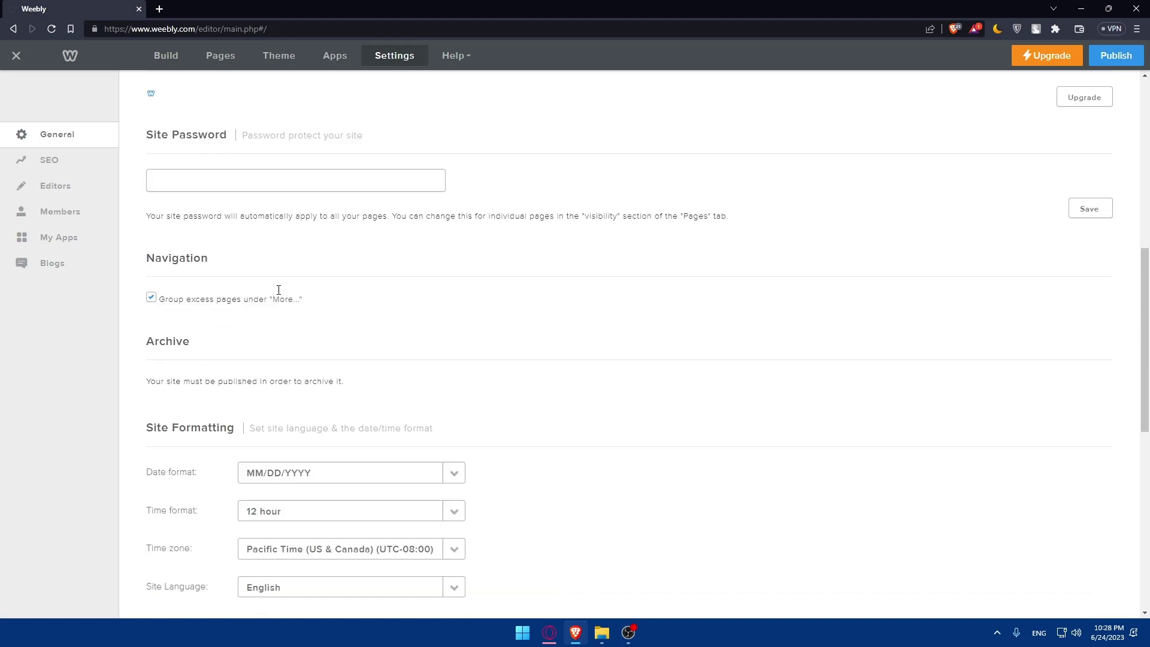
scroll(266, 306, "down", 4)
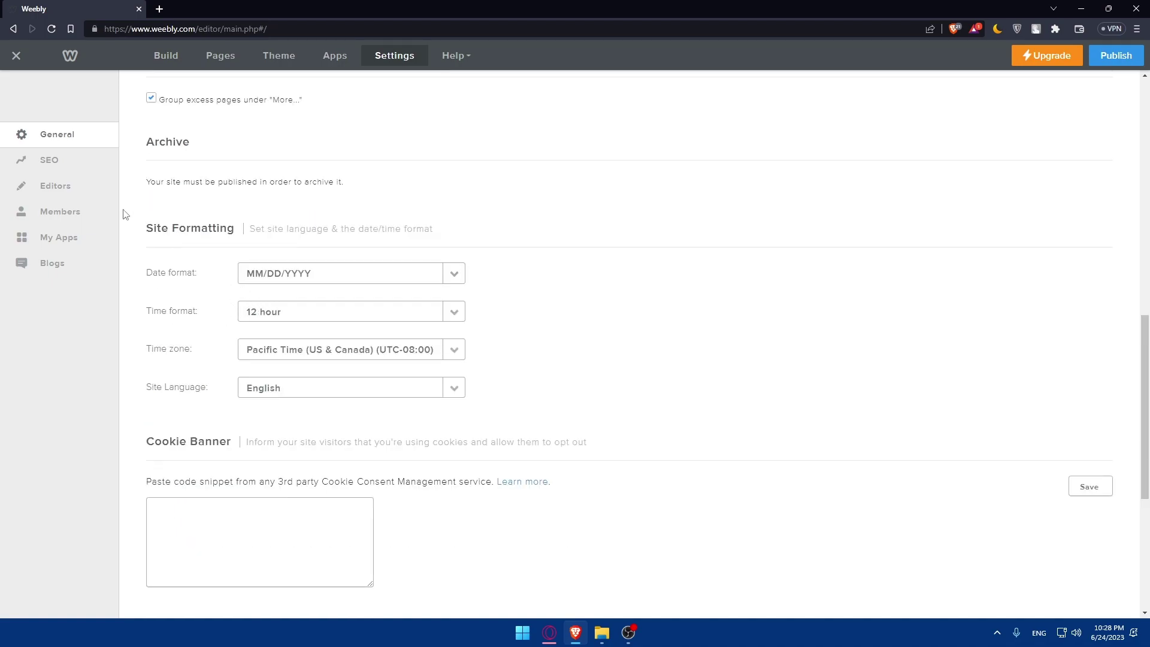
Step: Review the site's SEO, Editors and Members settings
left_click(54, 160)
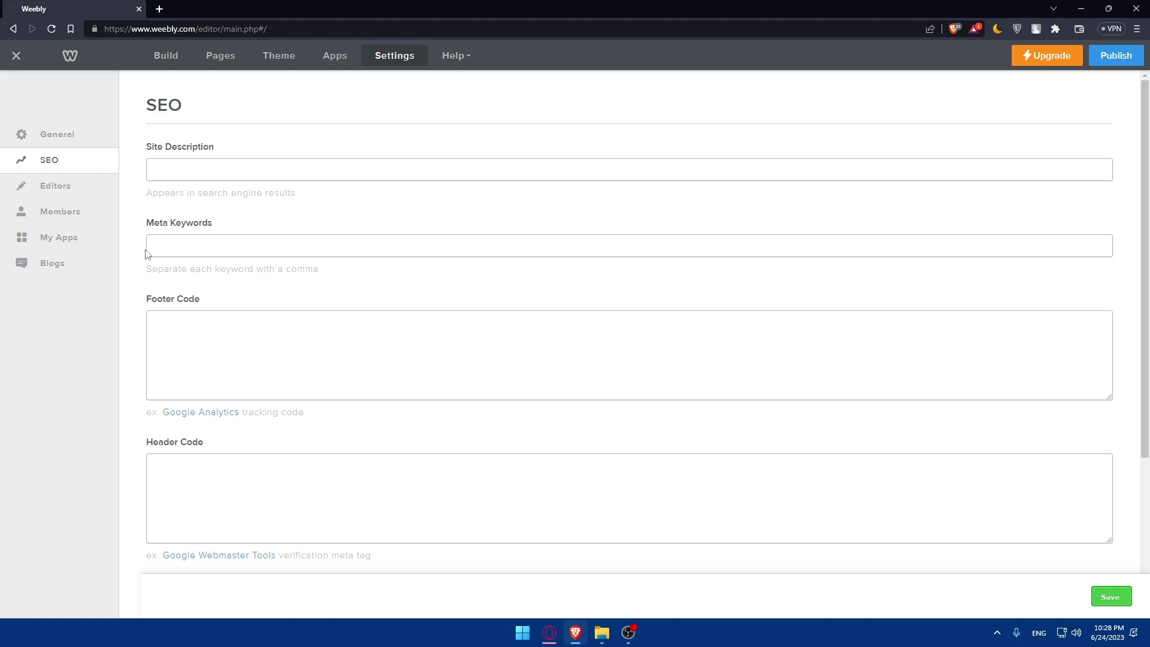
left_click(68, 197)
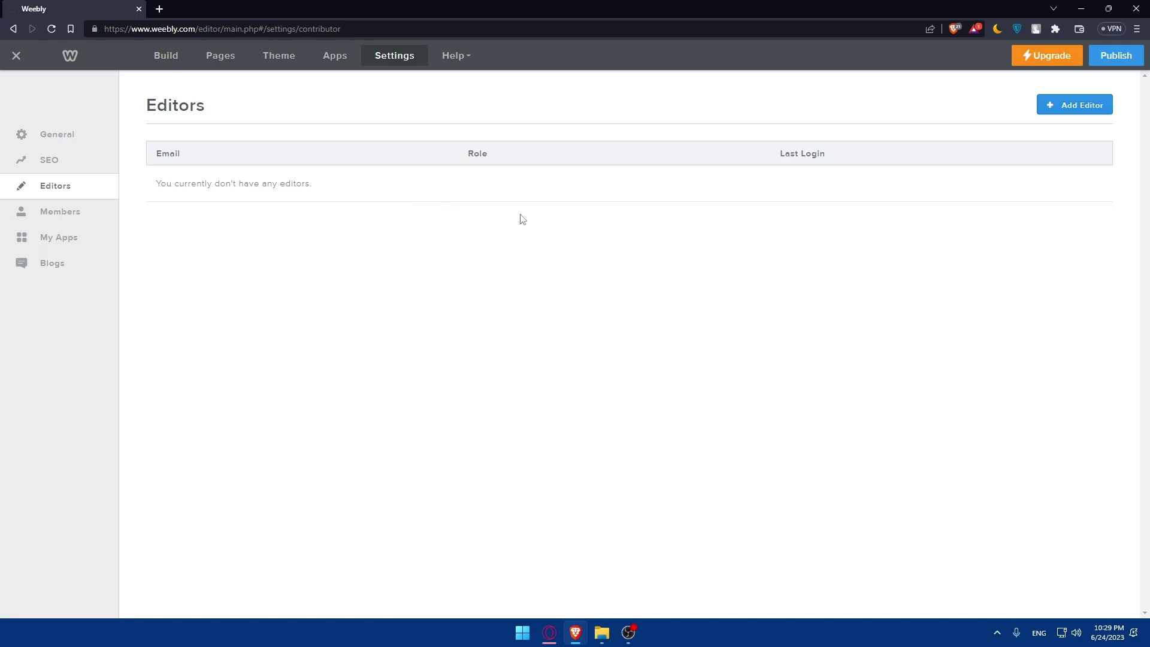
left_click(60, 211)
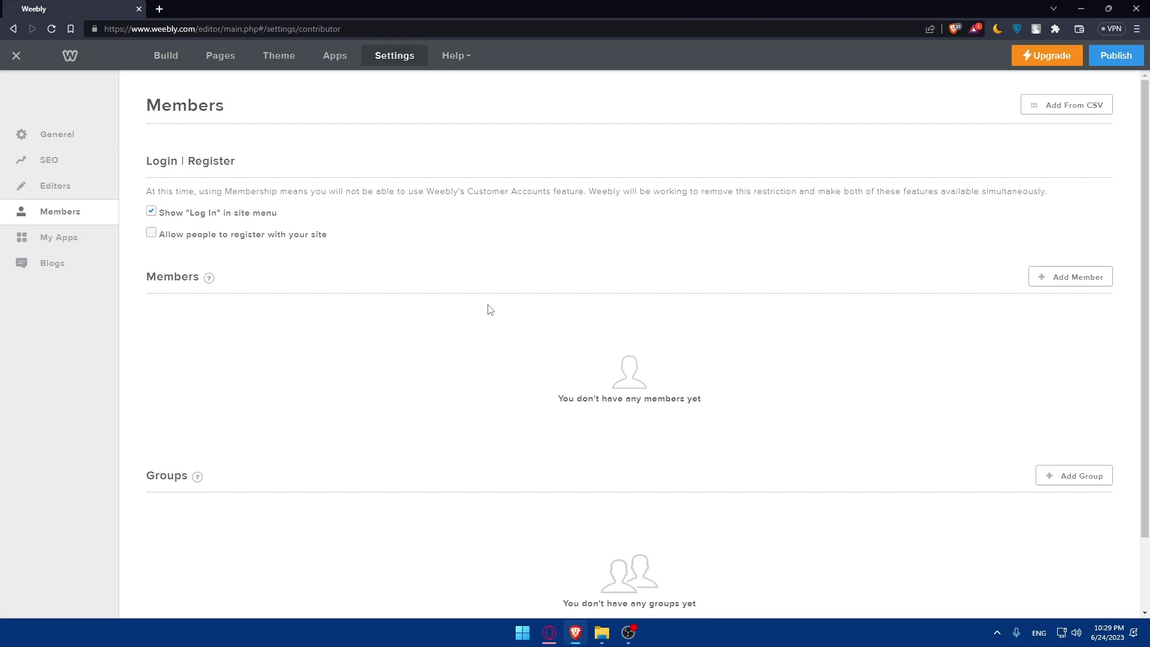
scroll(497, 311, "down", 2)
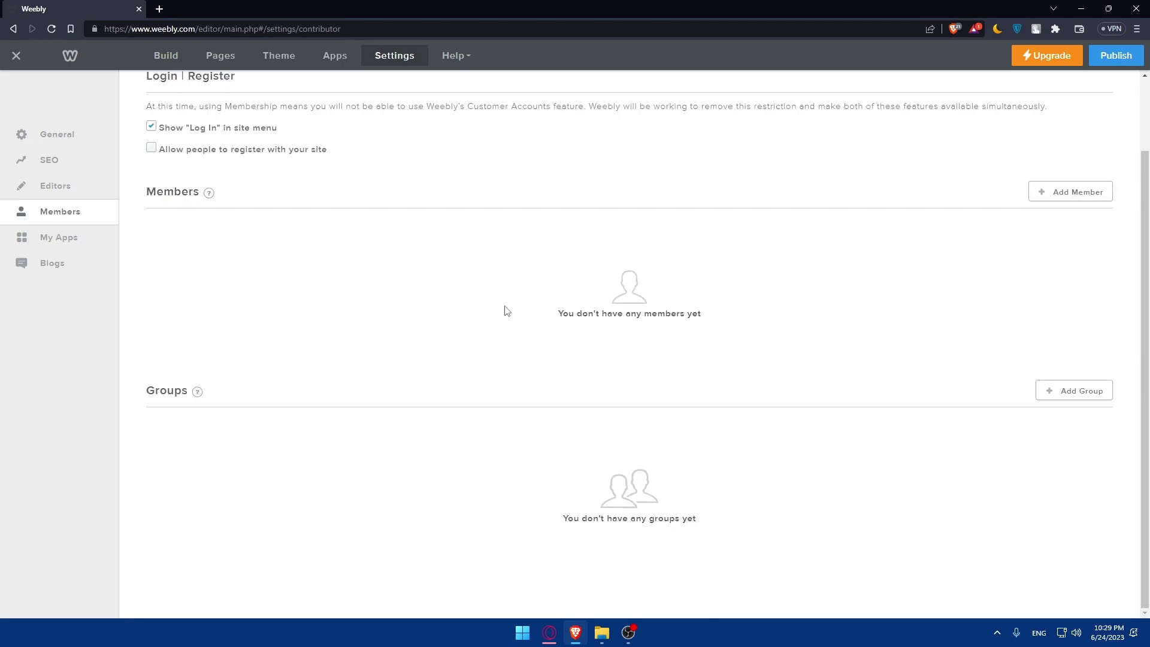
Step: Review the site's My Apps settings and the Updates blog's general and comment settings
left_click(57, 243)
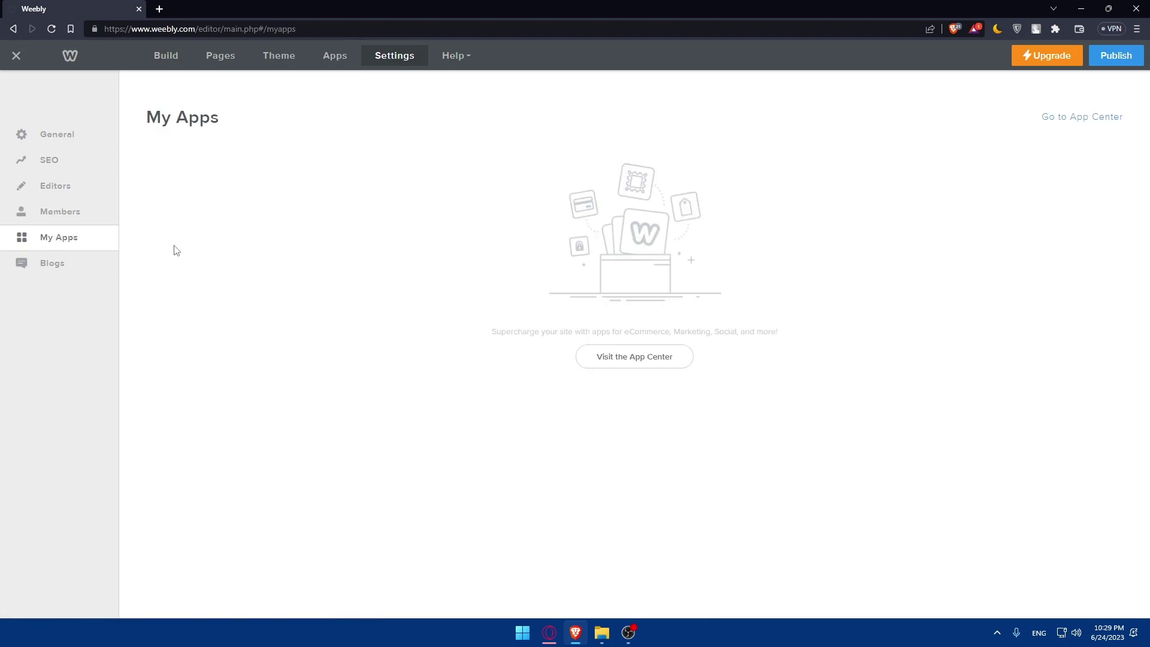
left_click(70, 273)
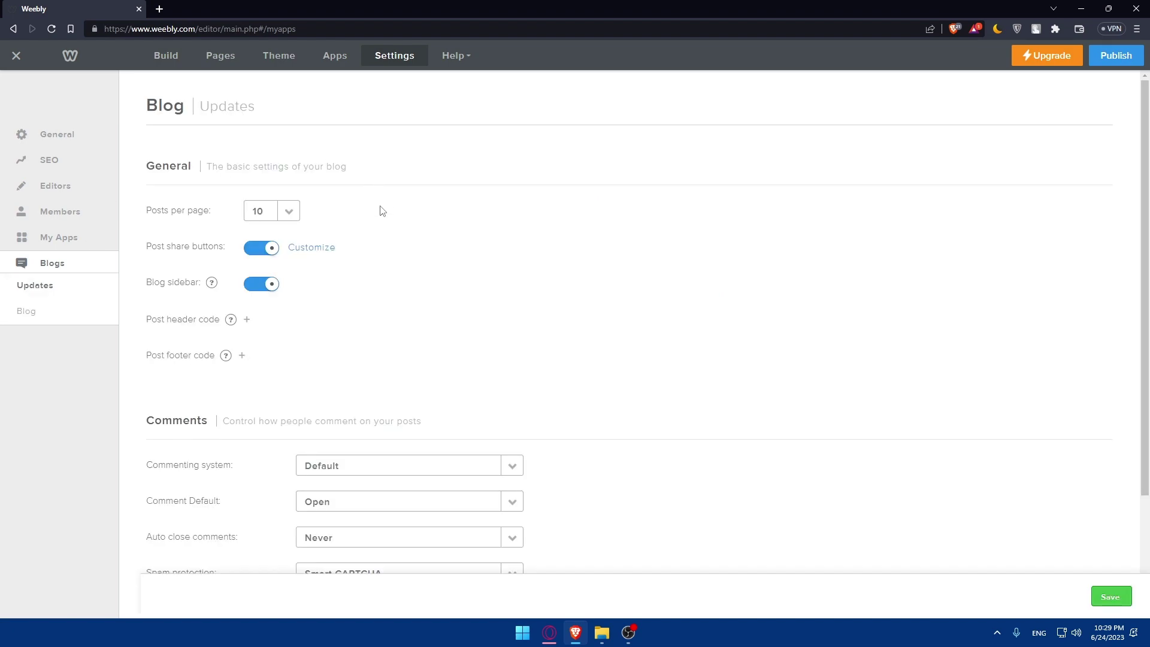
scroll(458, 275, "down", 3)
scroll(460, 275, "up", 3)
Step: Open the Weebly Support site from the editor's help options in a new browser tab and switch to it
left_click(456, 55)
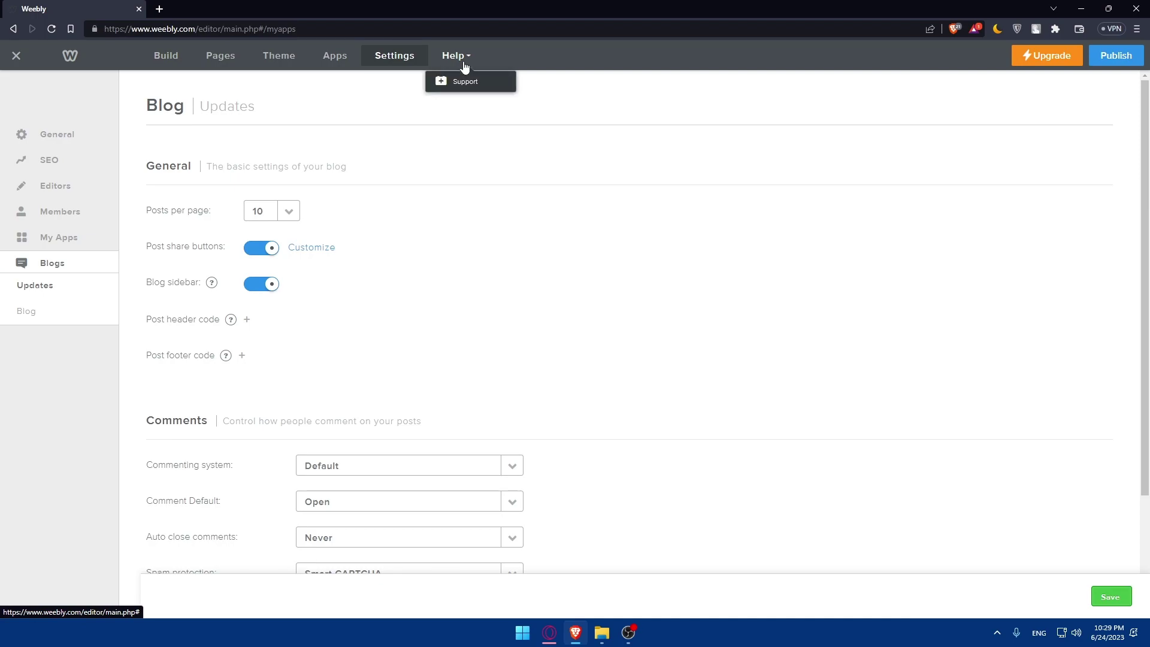
right_click(470, 81)
left_click(479, 88)
left_click(223, 7)
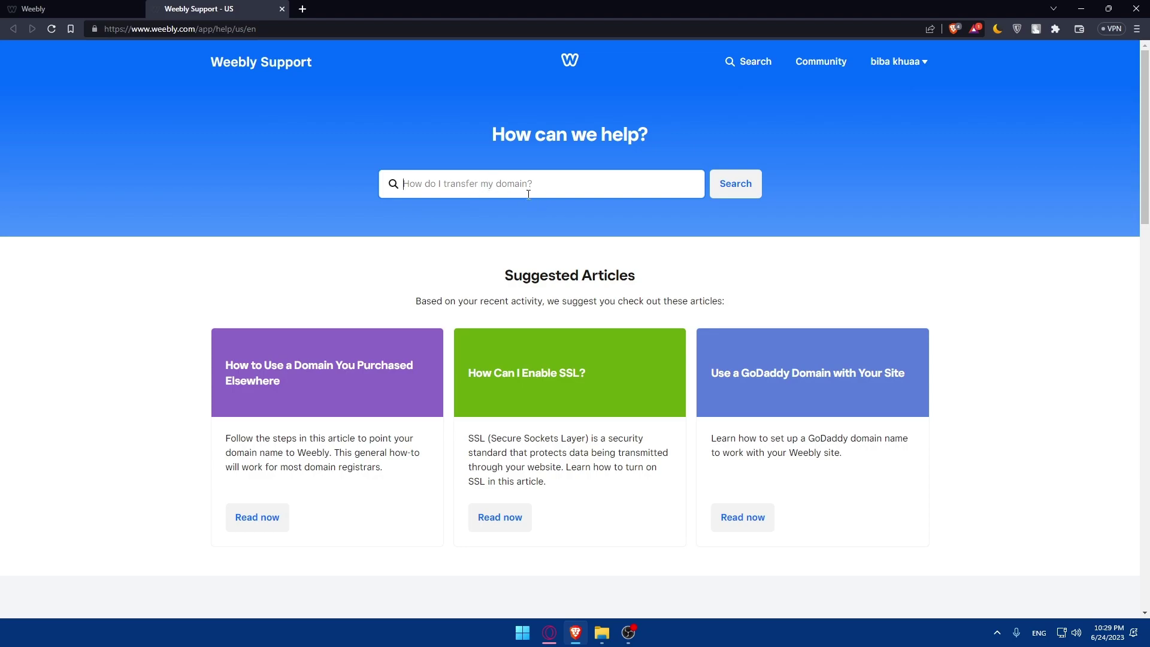
Step: Look over the support site's suggested articles, Knowledge Base and contact options, and close its browser tab
scroll(503, 192, "down", 15)
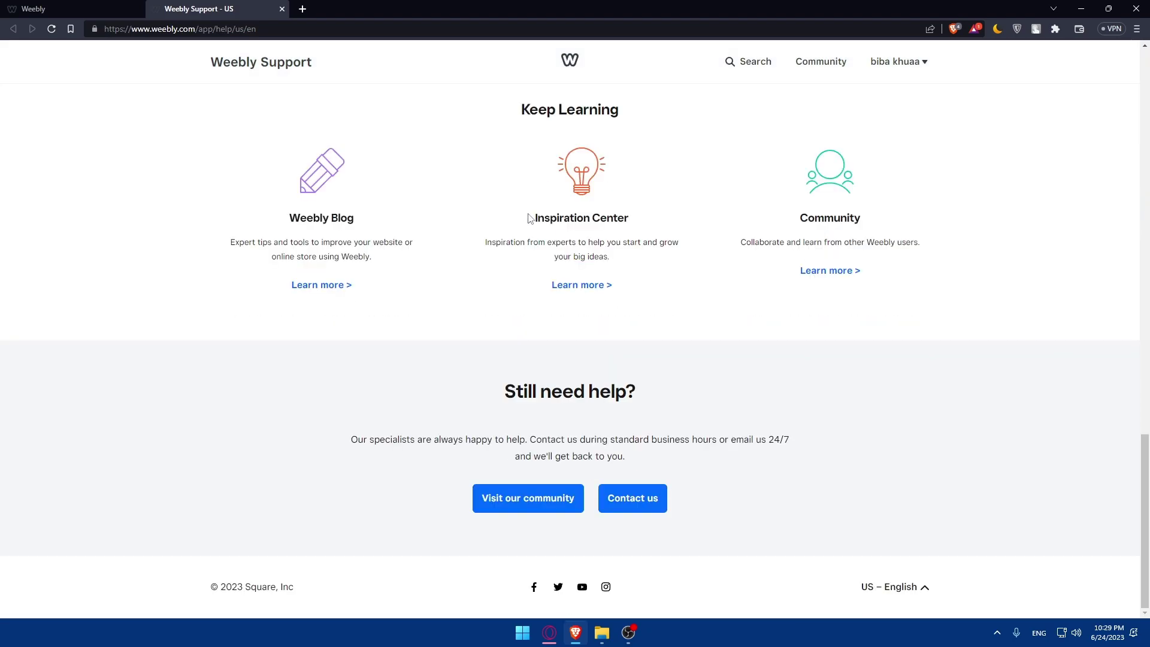
scroll(535, 221, "up", 15)
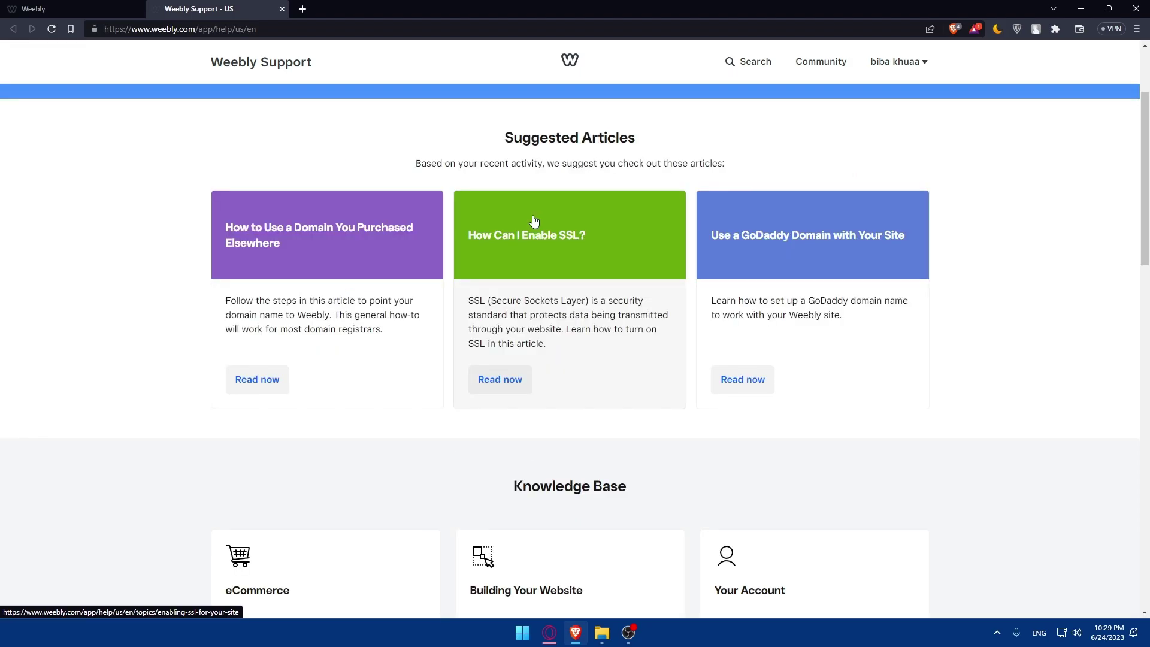
scroll(538, 218, "down", 5)
scroll(810, 82, "up", 8)
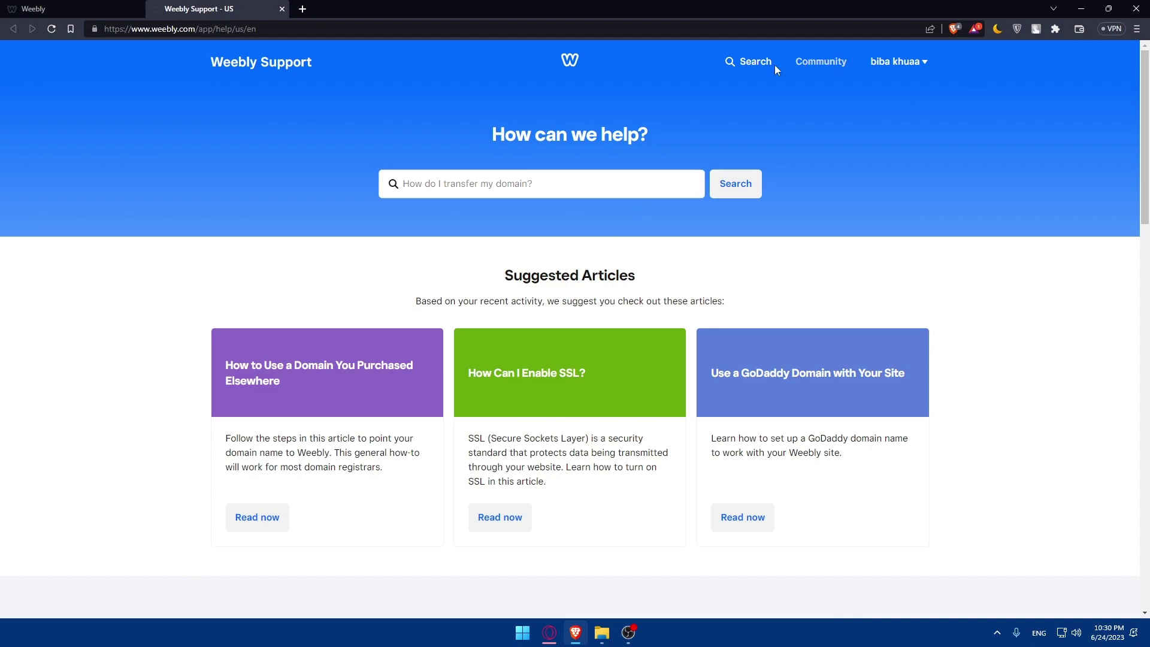
left_click(282, 9)
Step: Return to the page builder and open the Home page through the site's navigation menu
left_click(189, 60)
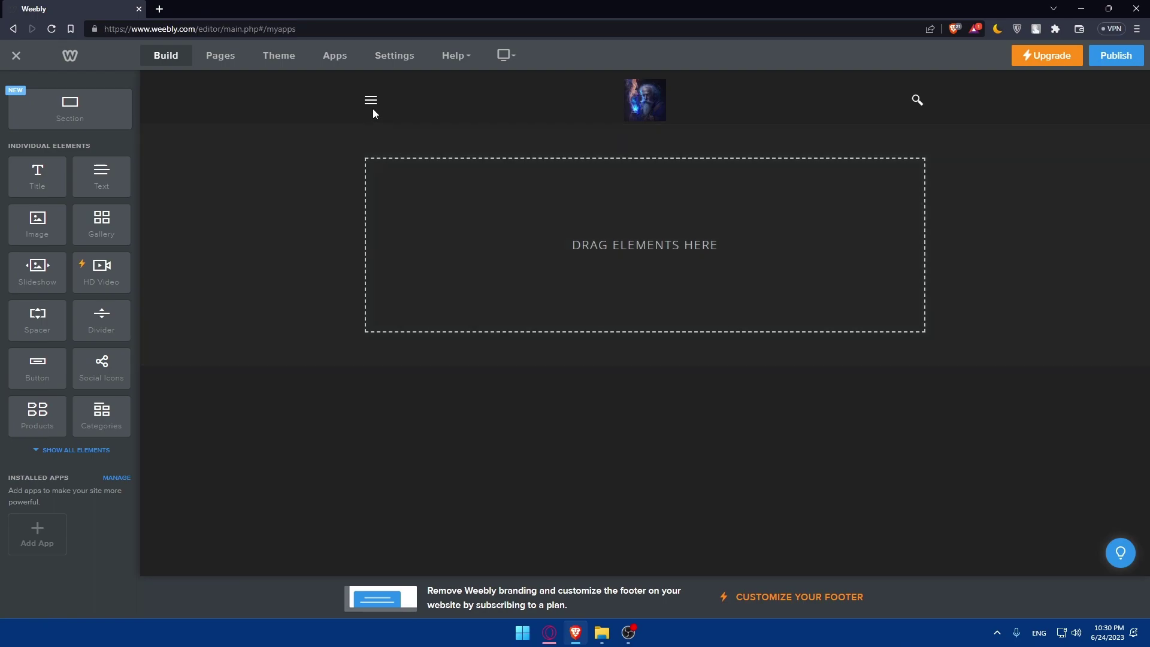
left_click(371, 103)
left_click(382, 146)
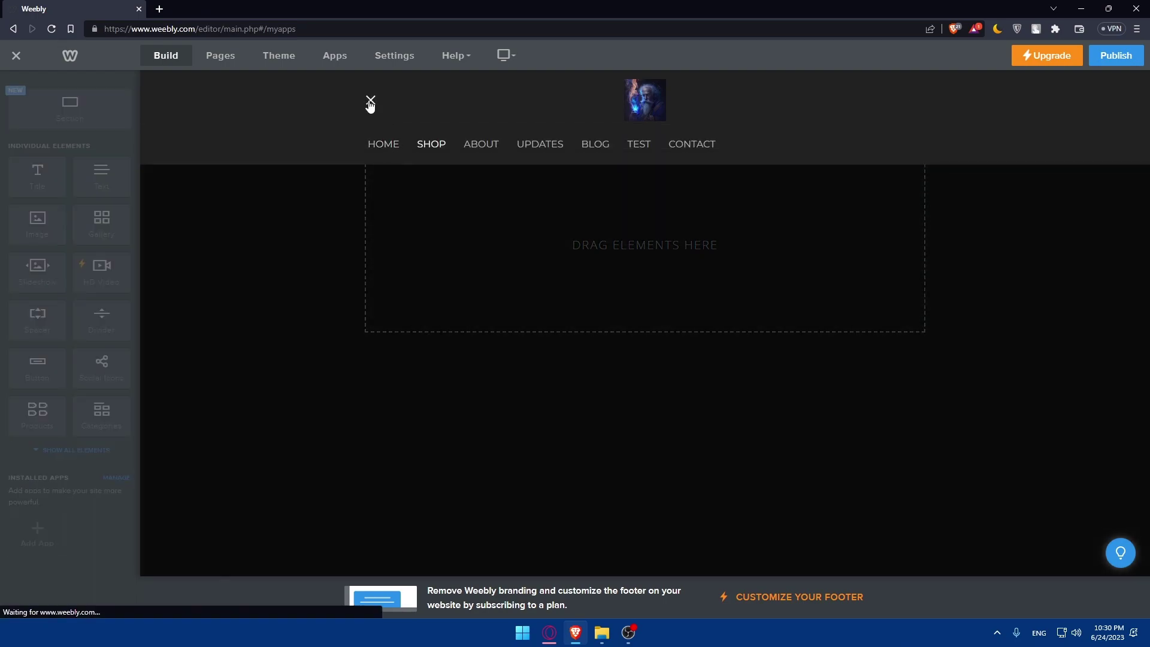